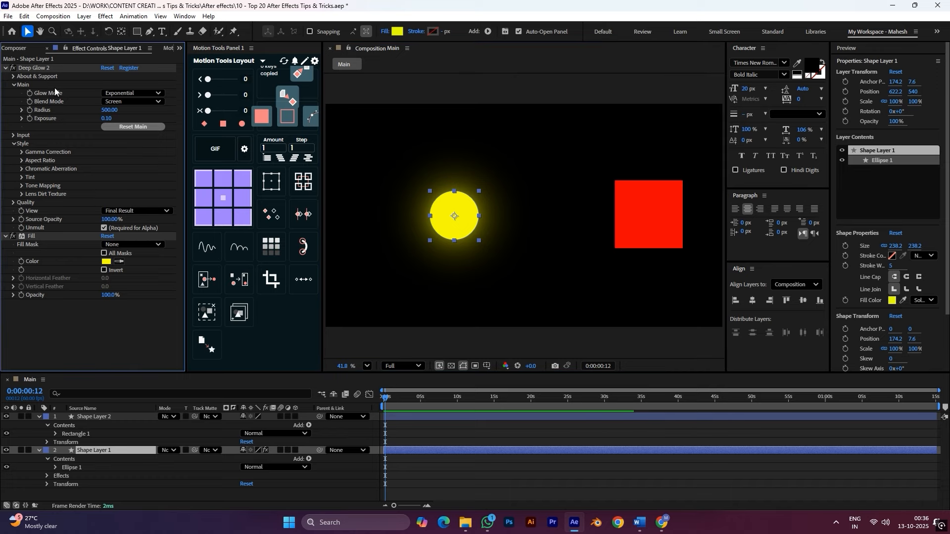
- Copy the circle's Deep Glow 2 and Fill effects with property links and paste them onto the red square layer
{"action": "left_click", "coordinate": [31, 237], "text": "ctrl"}
{"action": "left_click", "coordinate": [24, 16]}
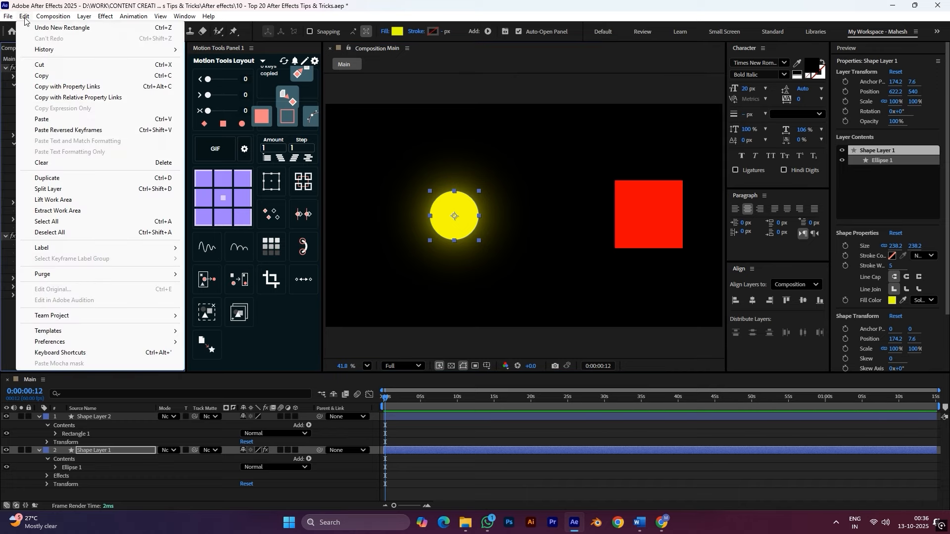
{"action": "left_click", "coordinate": [69, 87]}
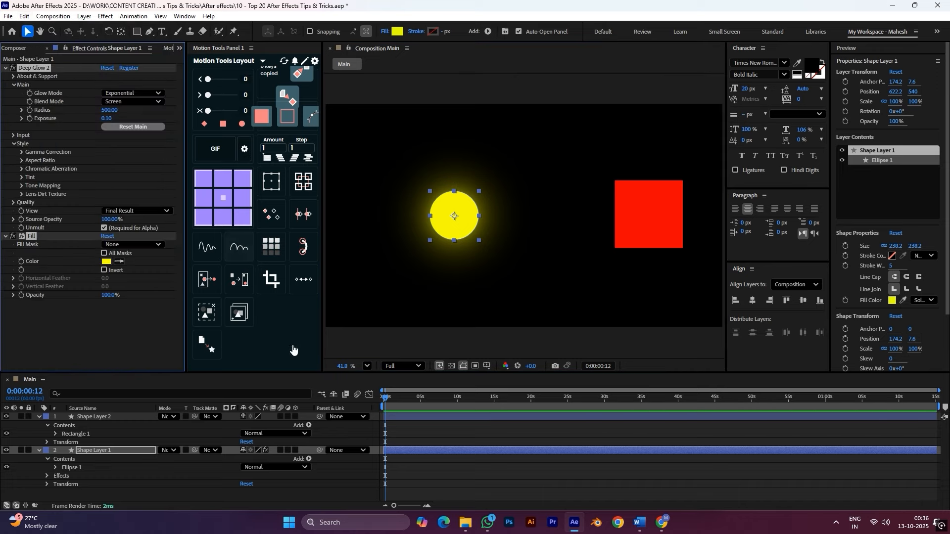
{"action": "left_click", "coordinate": [650, 243]}
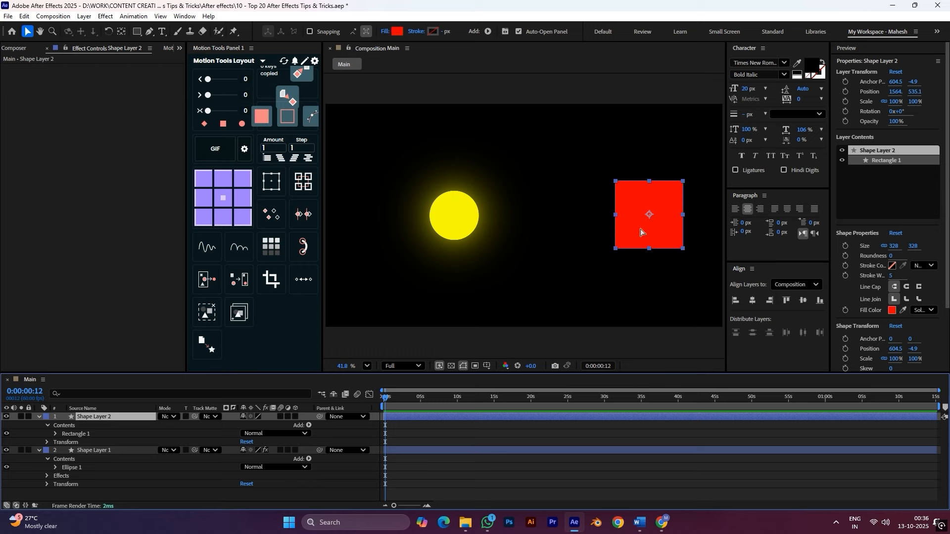
{"action": "key", "text": "ctrl+v"}
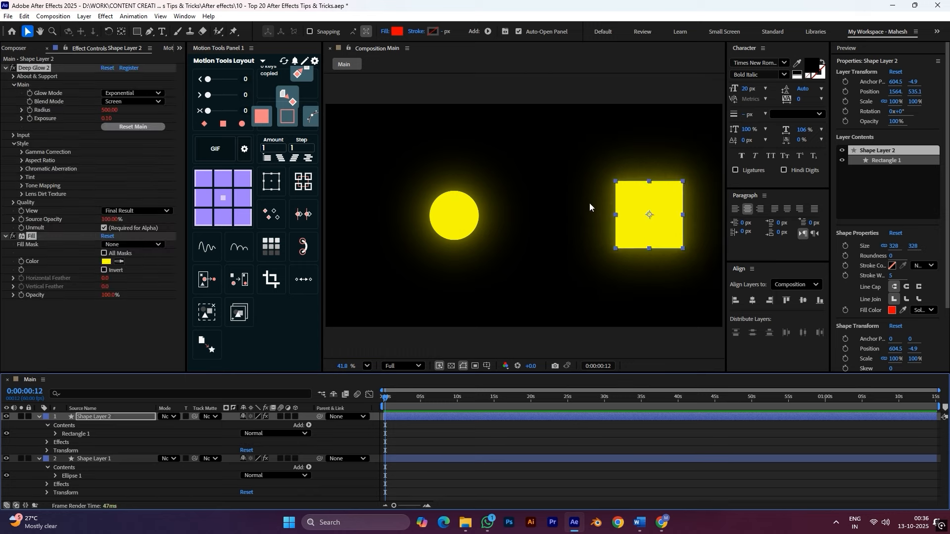
- Change the circle's Fill effect colour, trying red FF0000 first and settling on a magenta hue
{"action": "left_click", "coordinate": [456, 215]}
{"action": "left_click", "coordinate": [106, 262]}
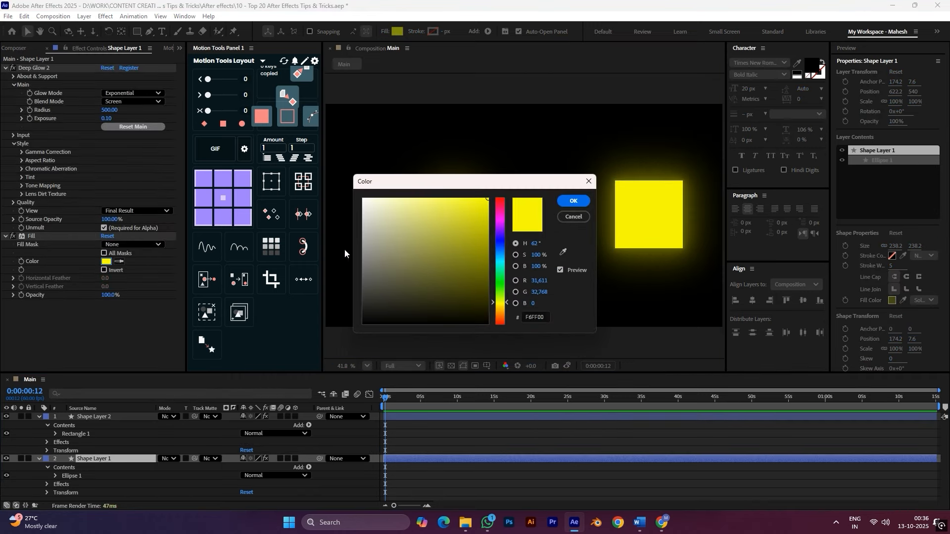
{"action": "left_click_drag", "start_coordinate": [447, 183], "coordinate": [275, 263]}
{"action": "left_click_drag", "start_coordinate": [327, 319], "coordinate": [334, 402]}
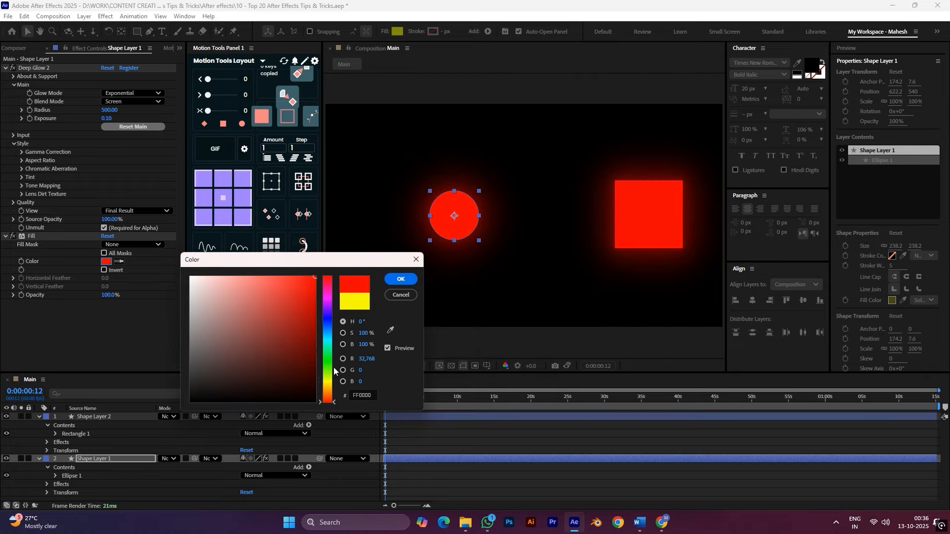
{"action": "left_click", "coordinate": [328, 297]}
{"action": "left_click", "coordinate": [400, 279]}
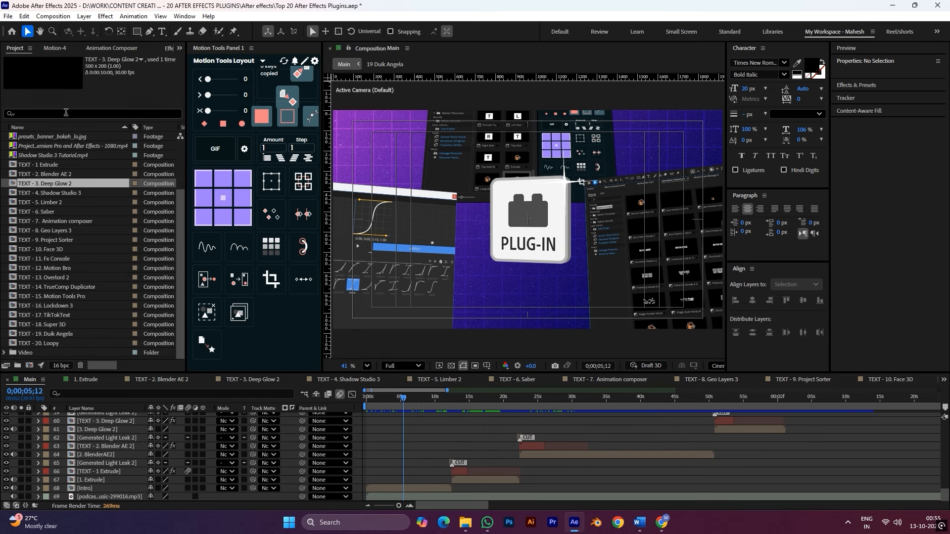
- Filter the project items to Unused and delete the unused files in the Video folder, from 1. insta - mikedesignofficial.mp4 through key.gif
{"action": "left_click", "coordinate": [66, 113]}
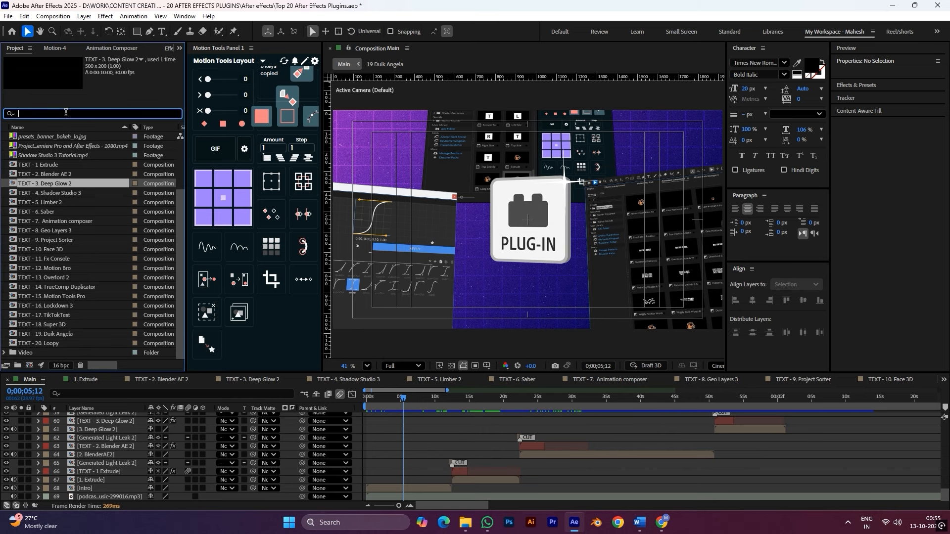
{"action": "type", "text": "un"}
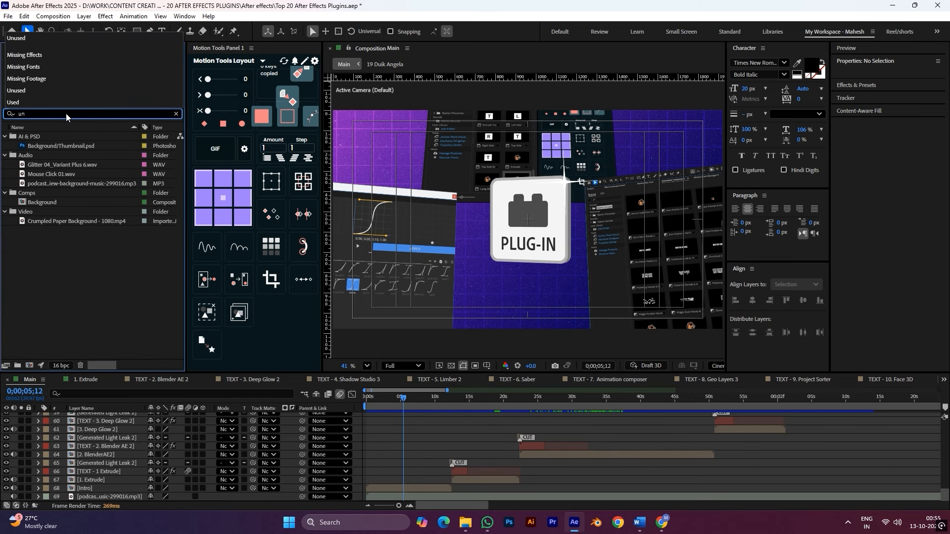
{"action": "left_click", "coordinate": [28, 90]}
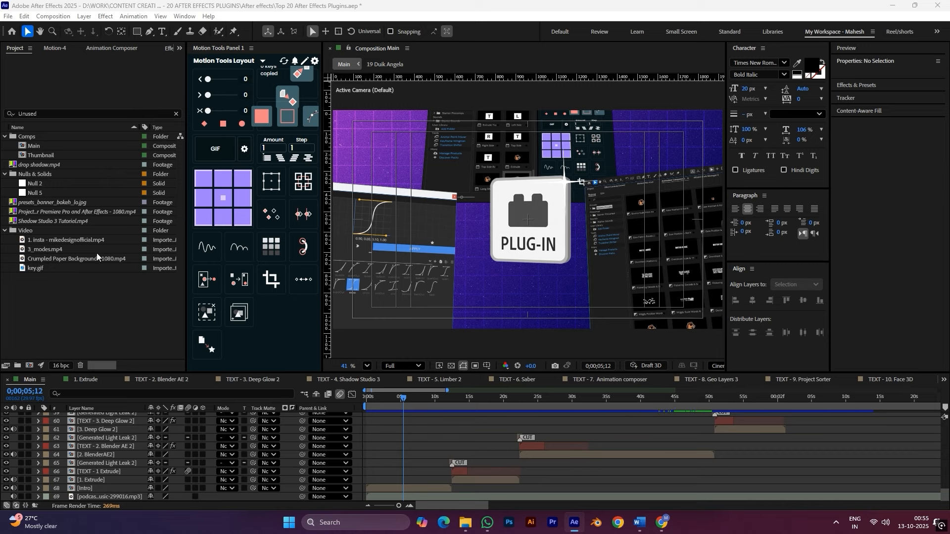
{"action": "left_click", "coordinate": [86, 241]}
{"action": "left_click", "coordinate": [88, 271], "text": "shift"}
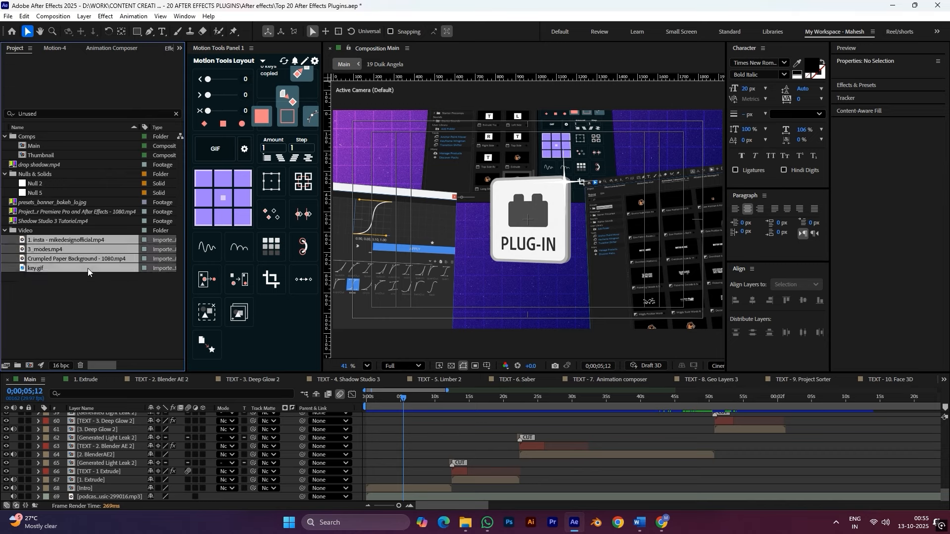
{"action": "left_click", "coordinate": [80, 365]}
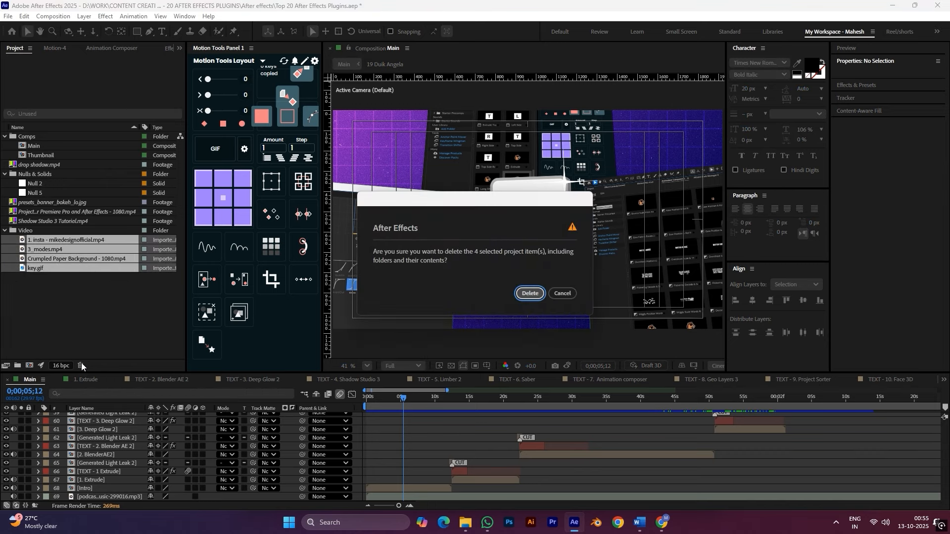
{"action": "left_click", "coordinate": [532, 293]}
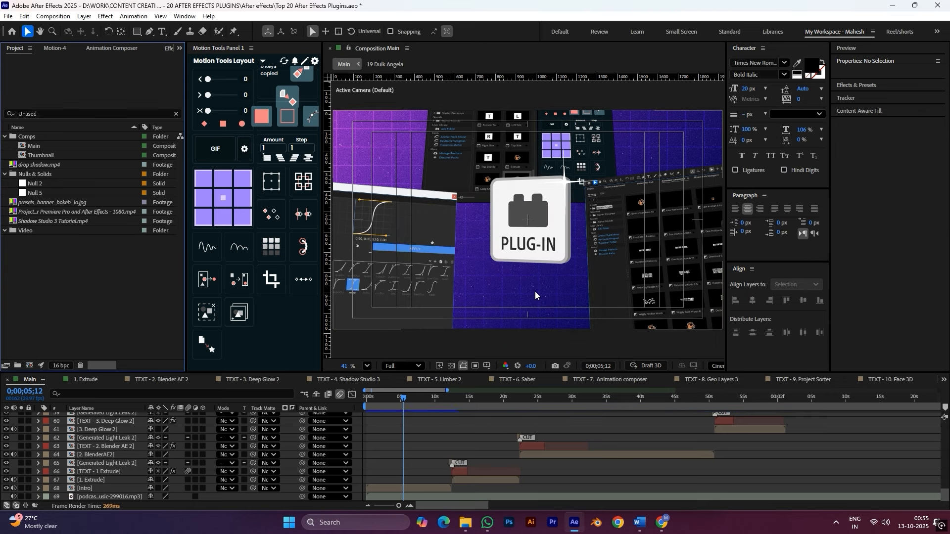
- Filter the project items to Missing Footage and open the available commands for drop shadow.mp4
{"action": "left_click", "coordinate": [133, 114]}
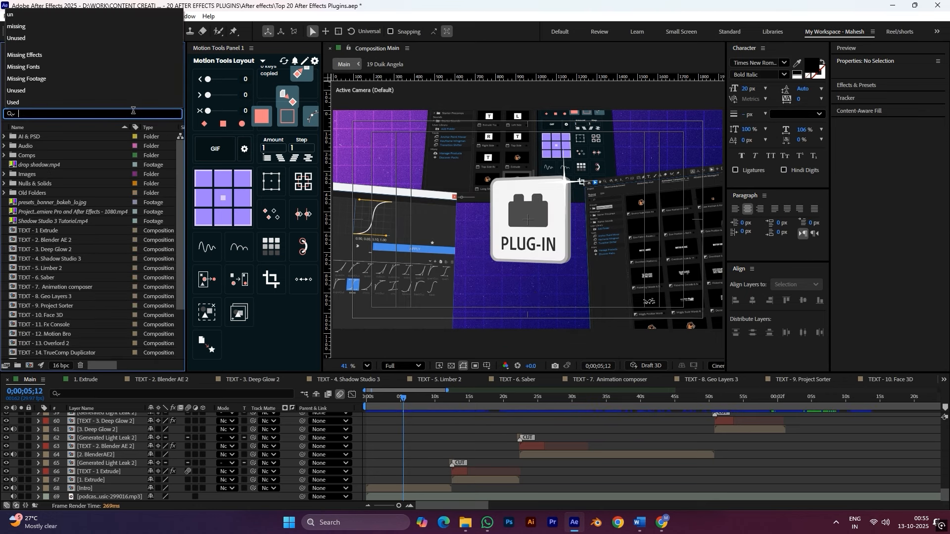
{"action": "type", "text": "miss"}
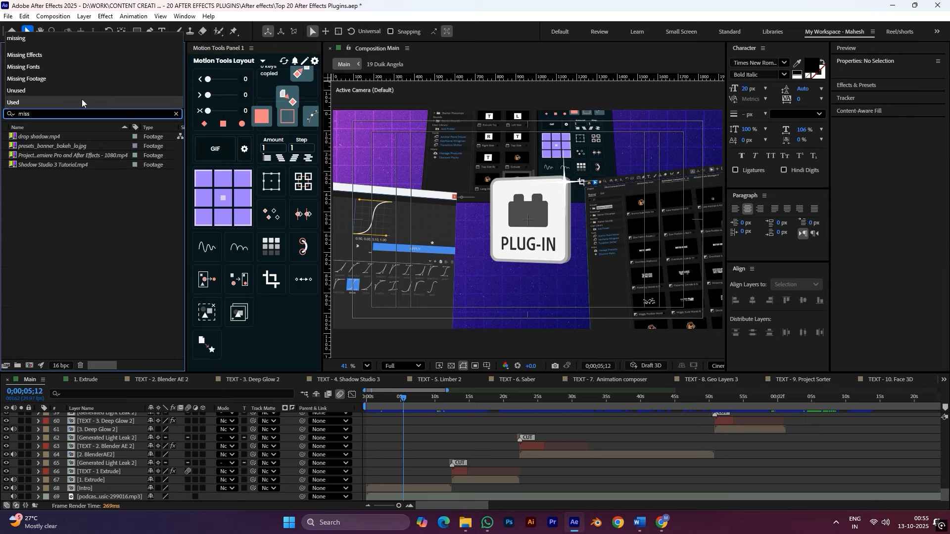
{"action": "left_click", "coordinate": [44, 79]}
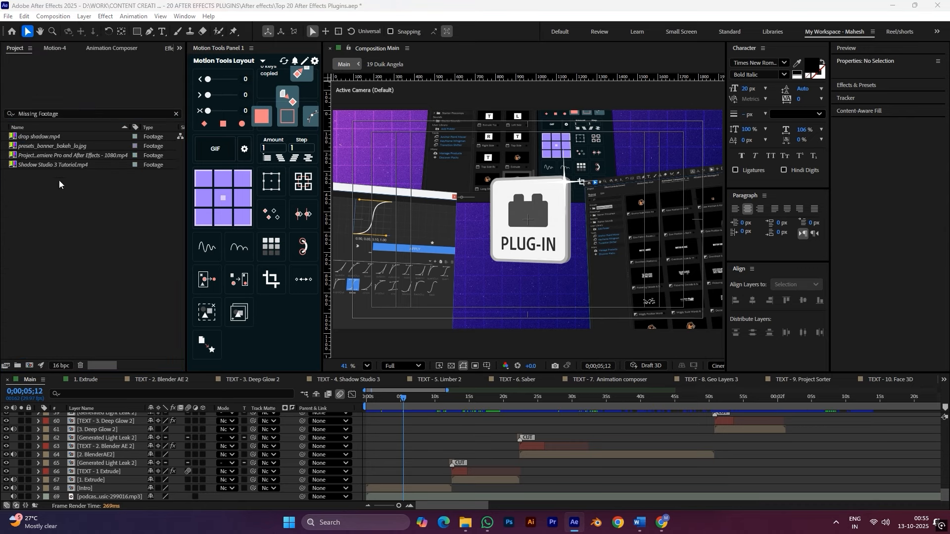
{"action": "right_click", "coordinate": [51, 139]}
{"action": "mouse_move", "coordinate": [110, 242]}
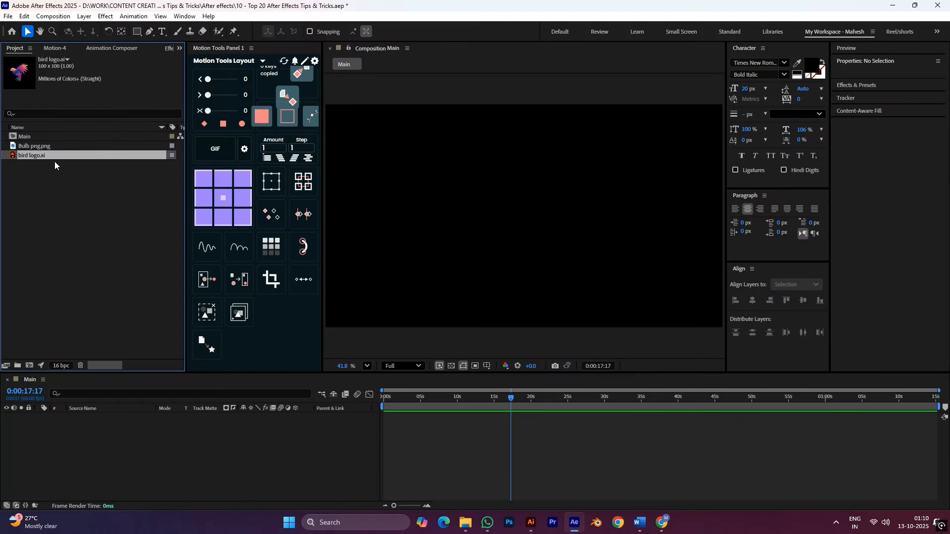
- Add bird logo.ai to the Main composition and scale the layer up to 1009%
{"action": "left_click_drag", "start_coordinate": [54, 162], "coordinate": [173, 429]}
{"action": "key", "text": "s"}
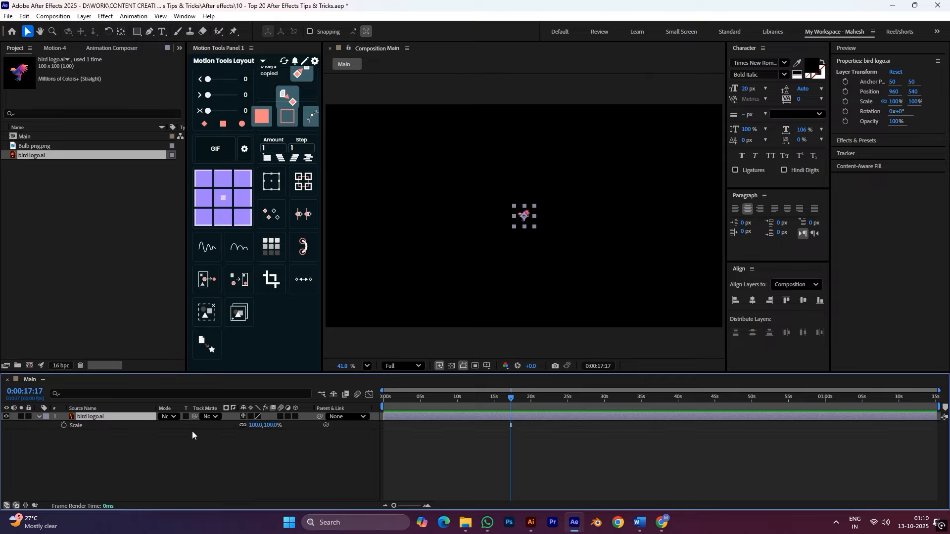
{"action": "left_click_drag", "start_coordinate": [271, 431], "coordinate": [717, 425]}
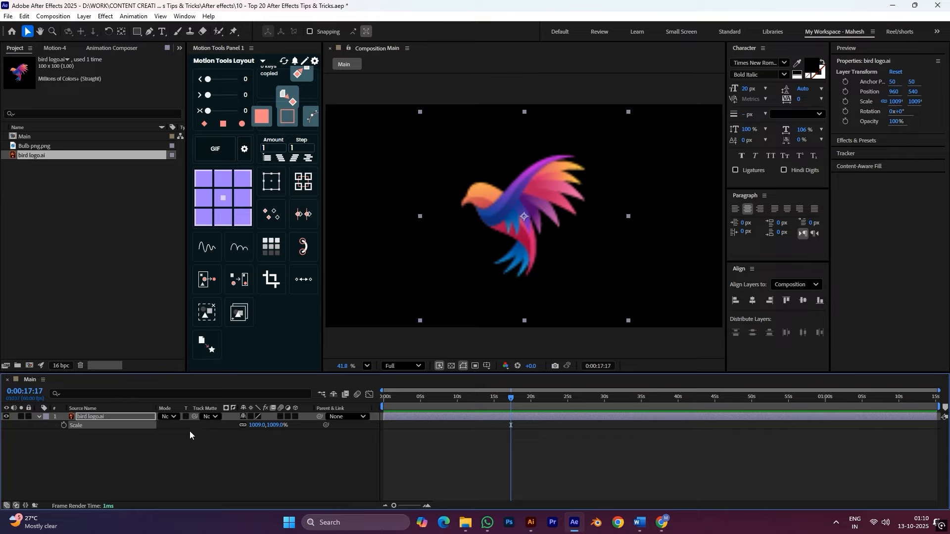
- Enable continuous rasterization on the bird logo layer and adjust its scale
{"action": "left_click", "coordinate": [251, 417]}
{"action": "left_click_drag", "start_coordinate": [268, 429], "coordinate": [297, 438]}
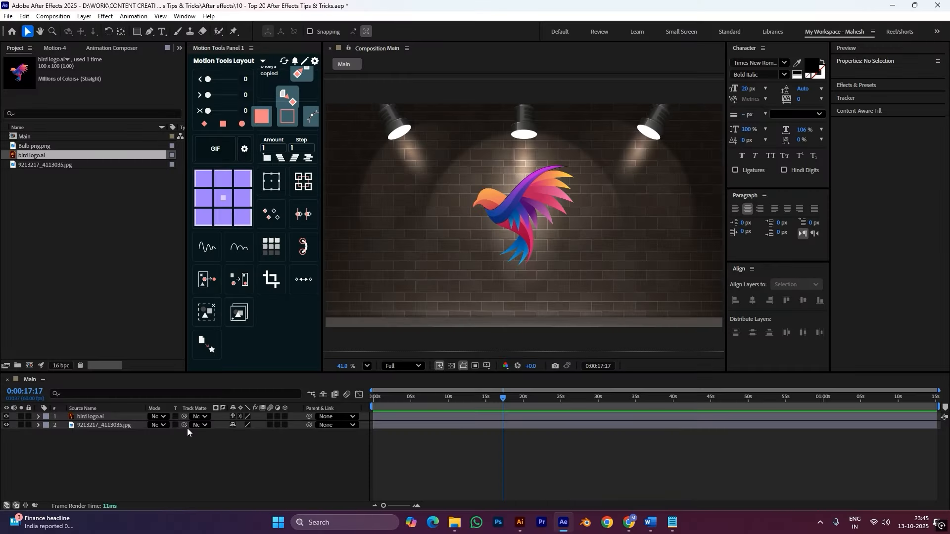
- Try the Darken, Multiply and Add blending modes on the bird logo layer, and set it back to Normal
{"action": "left_click", "coordinate": [156, 416]}
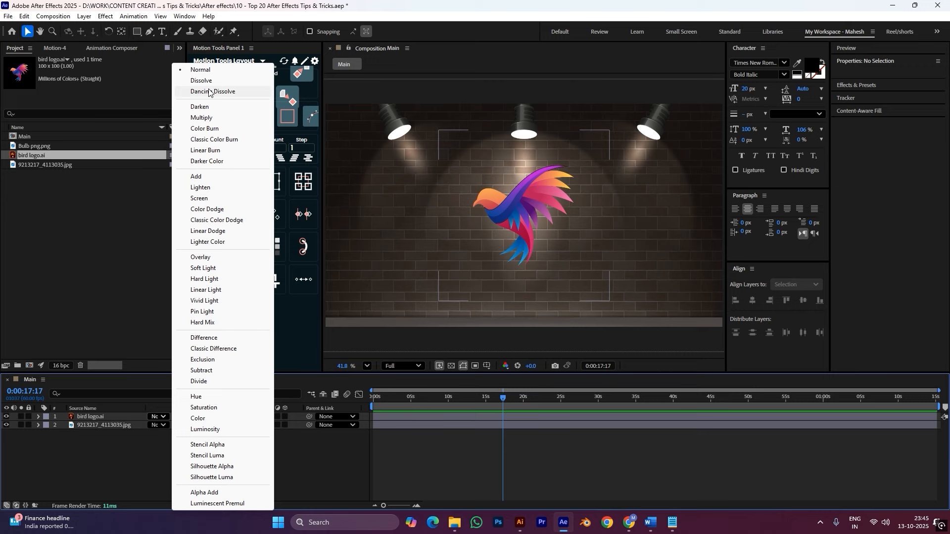
{"action": "left_click", "coordinate": [218, 106]}
{"action": "left_click", "coordinate": [165, 419]}
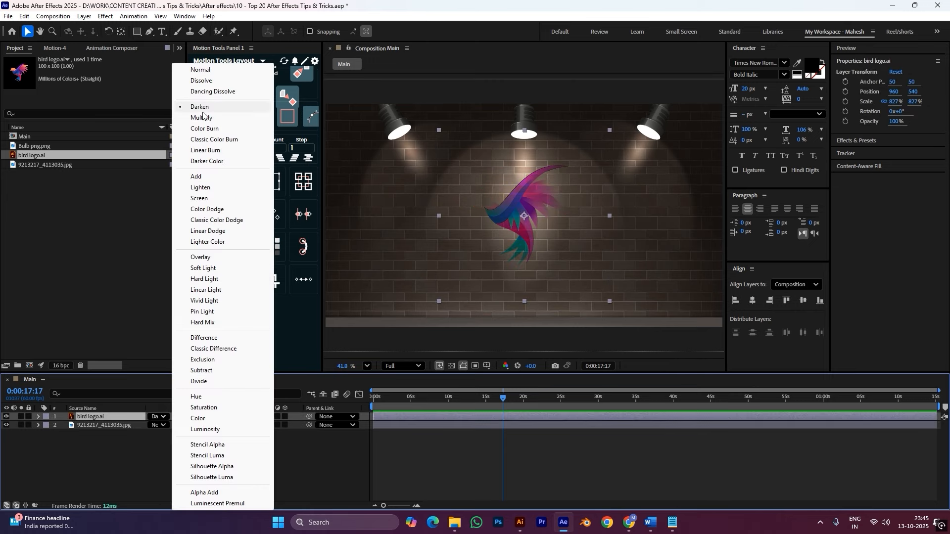
{"action": "left_click", "coordinate": [201, 117]}
{"action": "left_click", "coordinate": [162, 417]}
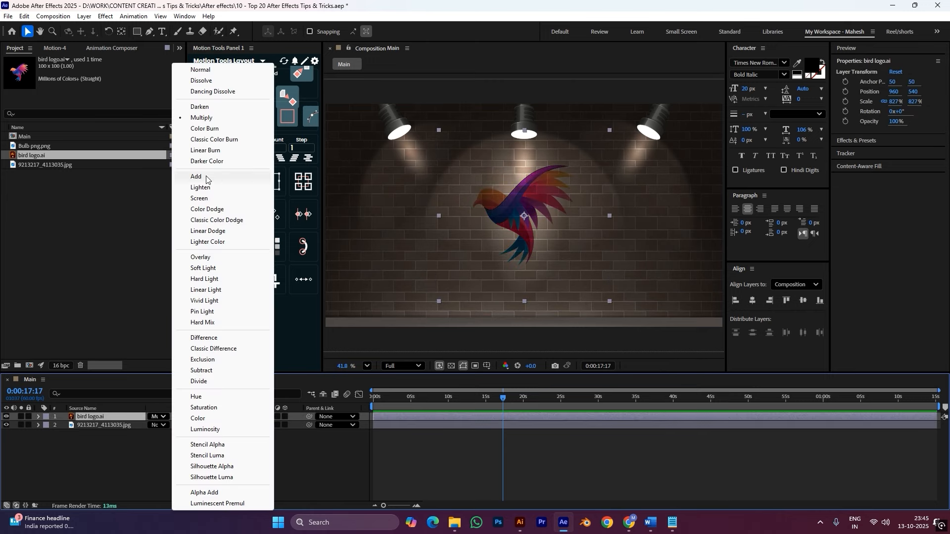
{"action": "left_click", "coordinate": [198, 177]}
{"action": "left_click", "coordinate": [160, 420]}
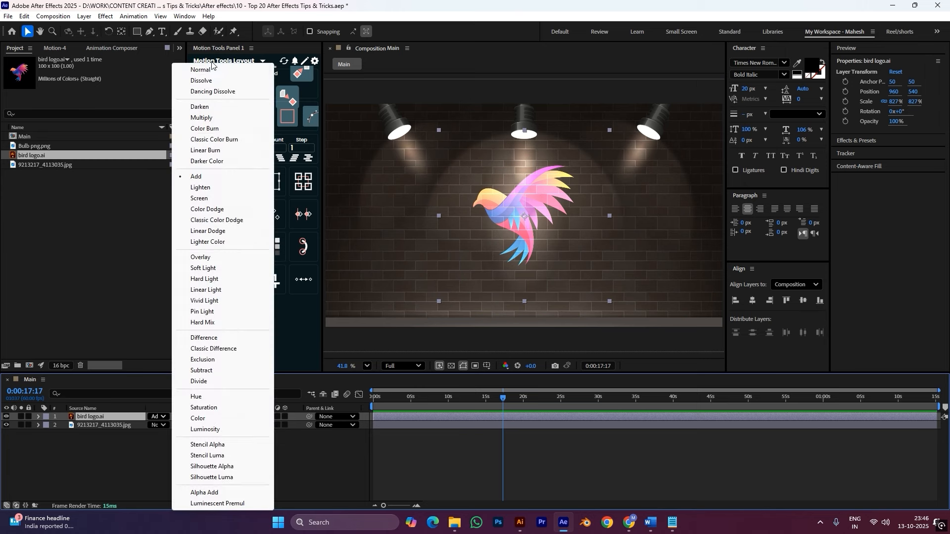
{"action": "left_click", "coordinate": [210, 70]}
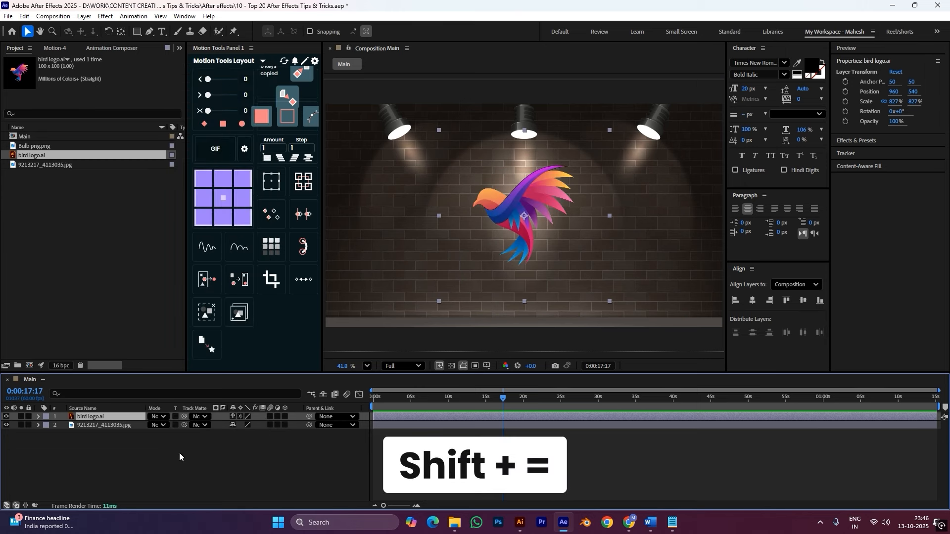
- Cycle the bird logo layer's blending mode forward from Normal through the darkening modes and into the lightening modes
{"action": "key", "text": "shift+equal"}
{"action": "key", "text": "shift+equal"}
{"action": "key", "text": "shift+equal"}
{"action": "key", "text": "shift+equal"}
{"action": "key", "text": "shift+equal"}
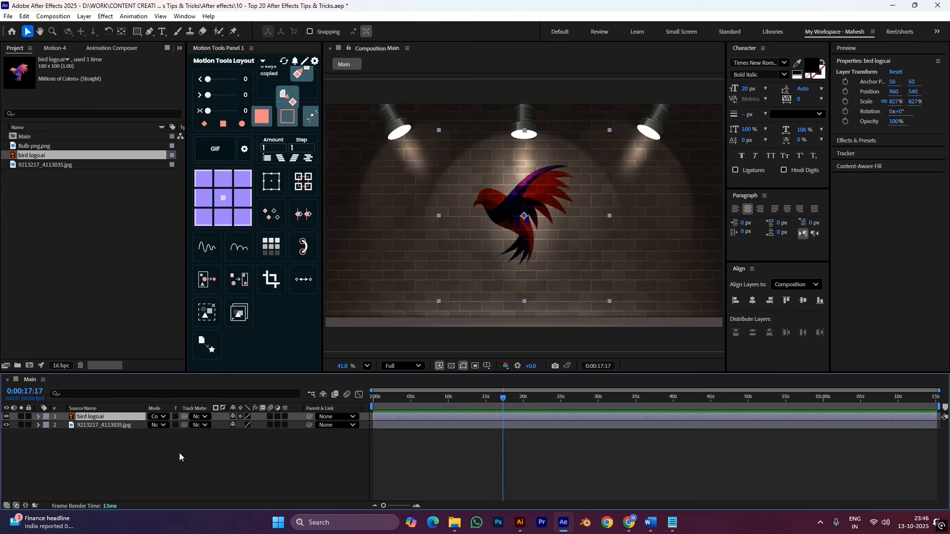
{"action": "key", "text": "shift+equal"}
{"action": "key", "text": "shift+equal"}
{"action": "key", "text": "shift+equal"}
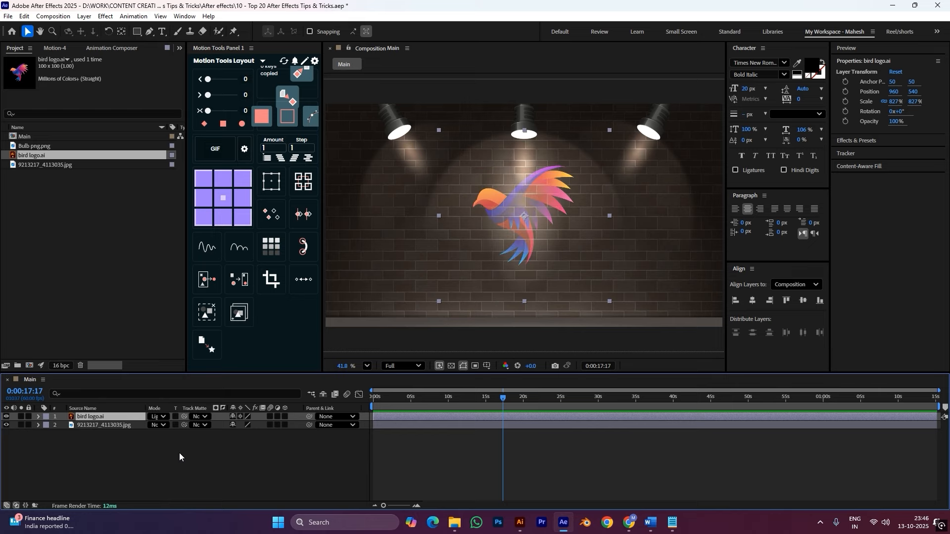
{"action": "key", "text": "shift+equal"}
{"action": "key", "text": "shift+equal"}
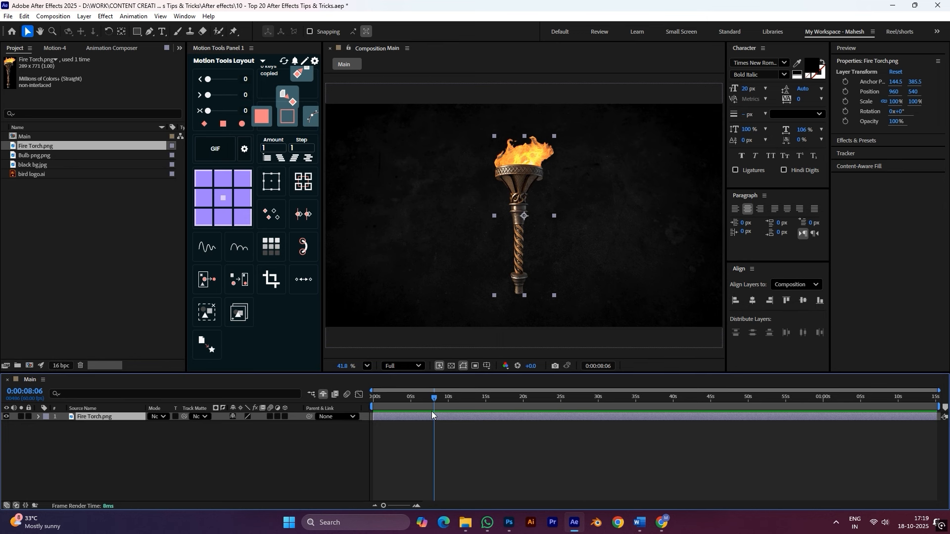
- Apply the Fast Box Blur effect to the Fire Torch.png layer and set its Blur Radius to 32
{"action": "left_click", "coordinate": [100, 434]}
{"action": "left_click", "coordinate": [101, 418]}
{"action": "left_click", "coordinate": [880, 141]}
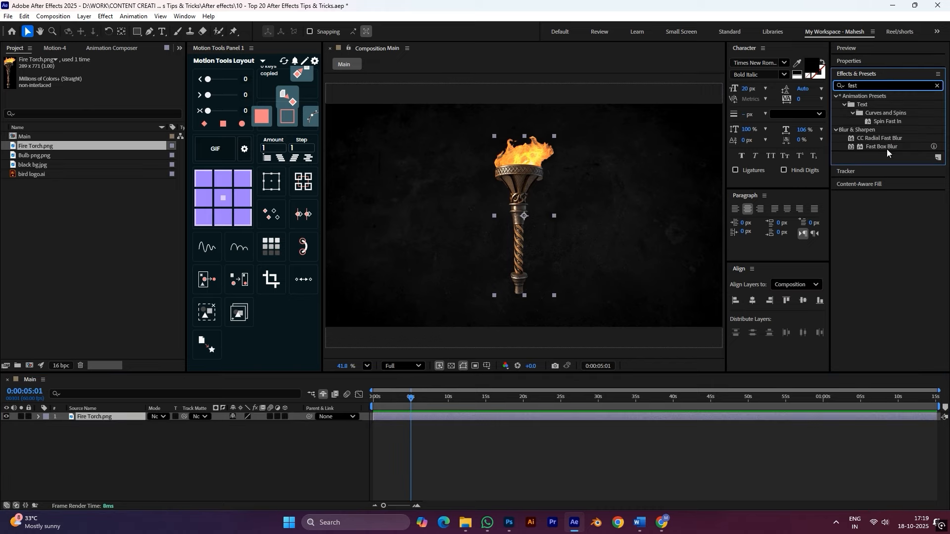
{"action": "left_click_drag", "start_coordinate": [886, 145], "coordinate": [476, 185]}
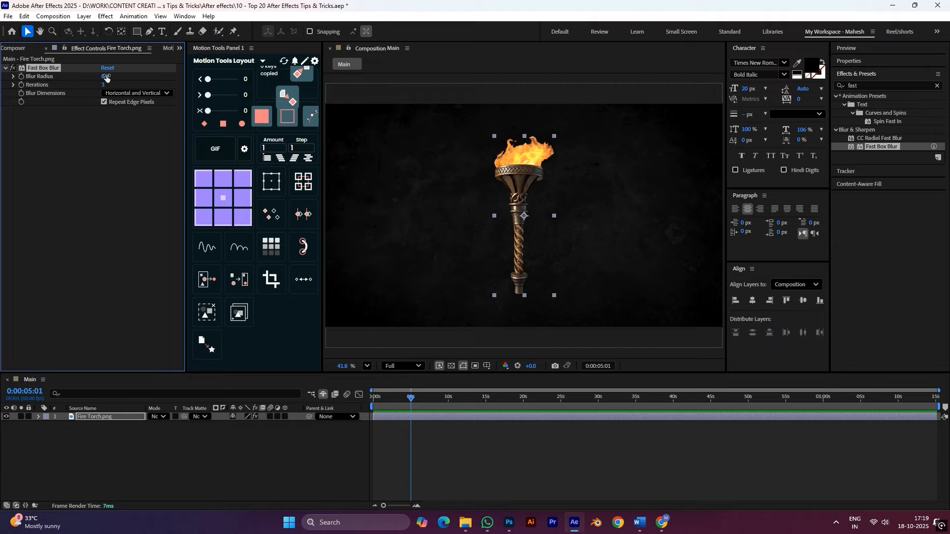
{"action": "left_click_drag", "start_coordinate": [106, 78], "coordinate": [123, 76]}
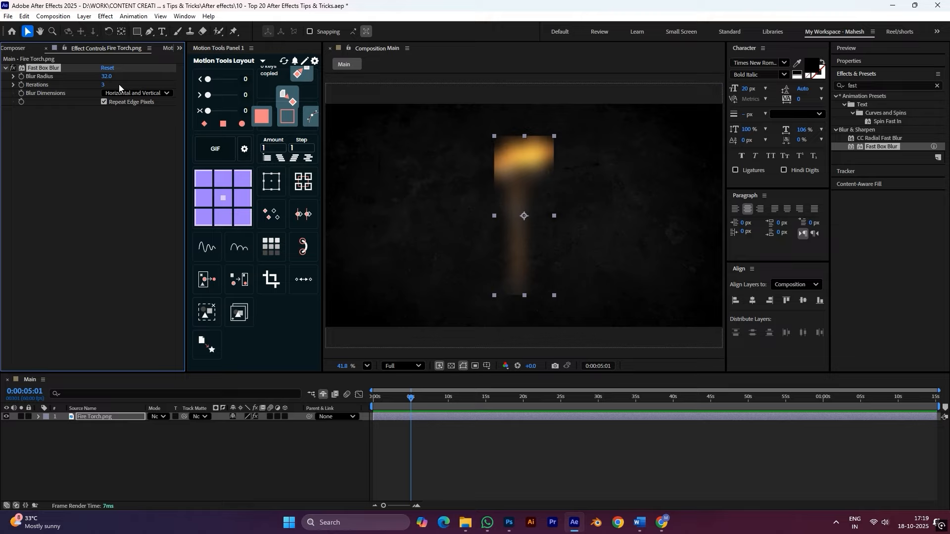
- Add the Grow Bounds effect to the Fire Torch.png layer and place it above Fast Box Blur
{"action": "left_click", "coordinate": [938, 85]}
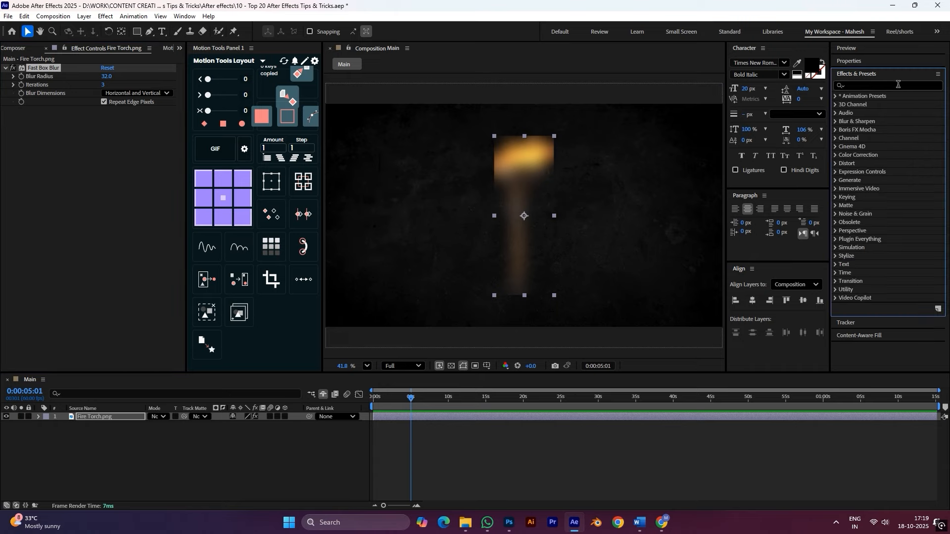
{"action": "left_click", "coordinate": [898, 85]}
{"action": "type", "text": "grow"}
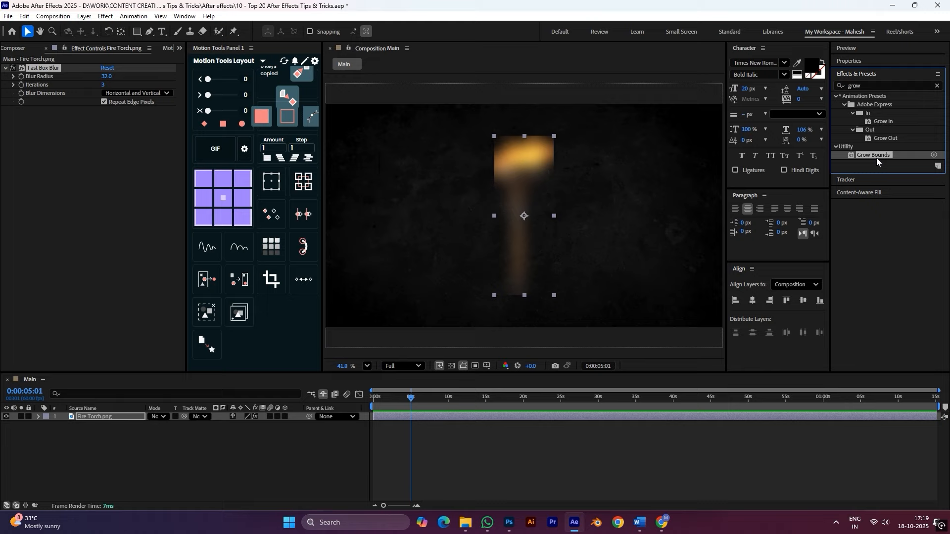
{"action": "left_click_drag", "start_coordinate": [875, 155], "coordinate": [393, 194]}
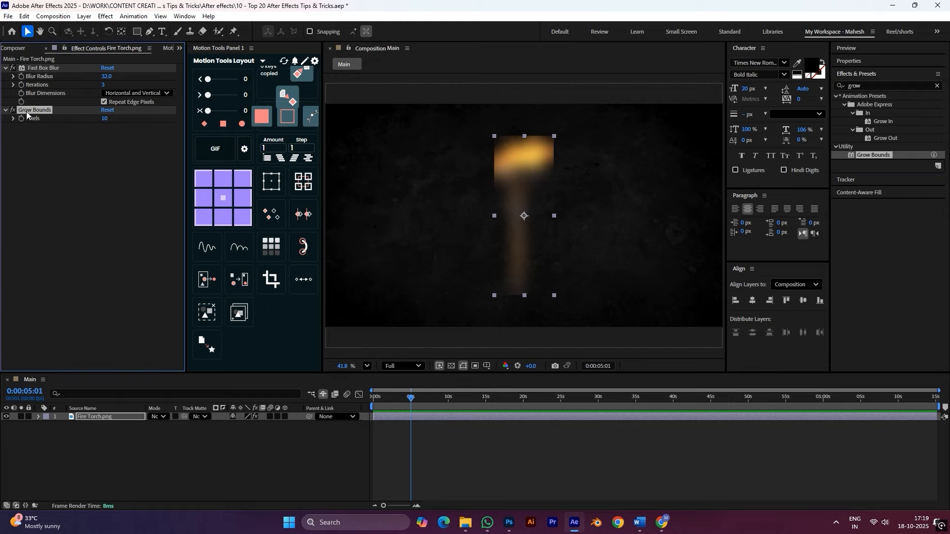
{"action": "left_click_drag", "start_coordinate": [30, 110], "coordinate": [44, 70]}
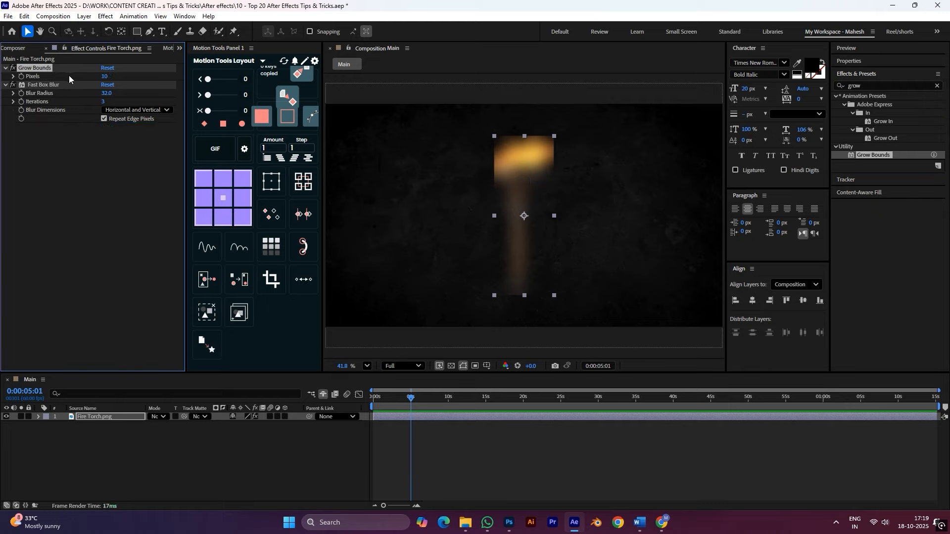
- Raise the Grow Bounds Pixels value to above 400 and turn off Repeat Edge Pixels in Fast Box Blur
{"action": "left_click_drag", "start_coordinate": [109, 77], "coordinate": [145, 80]}
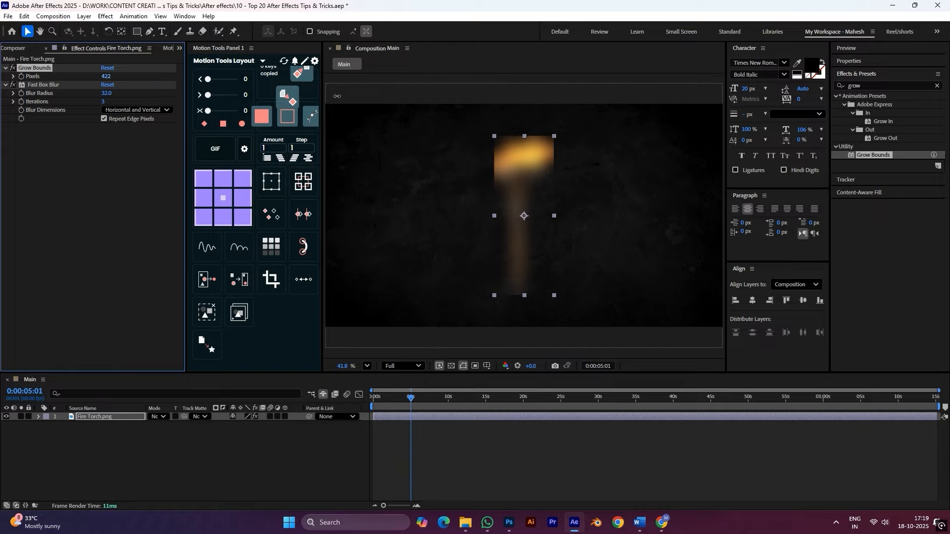
{"action": "left_click_drag", "start_coordinate": [337, 96], "coordinate": [346, 96]}
{"action": "left_click", "coordinate": [103, 119]}
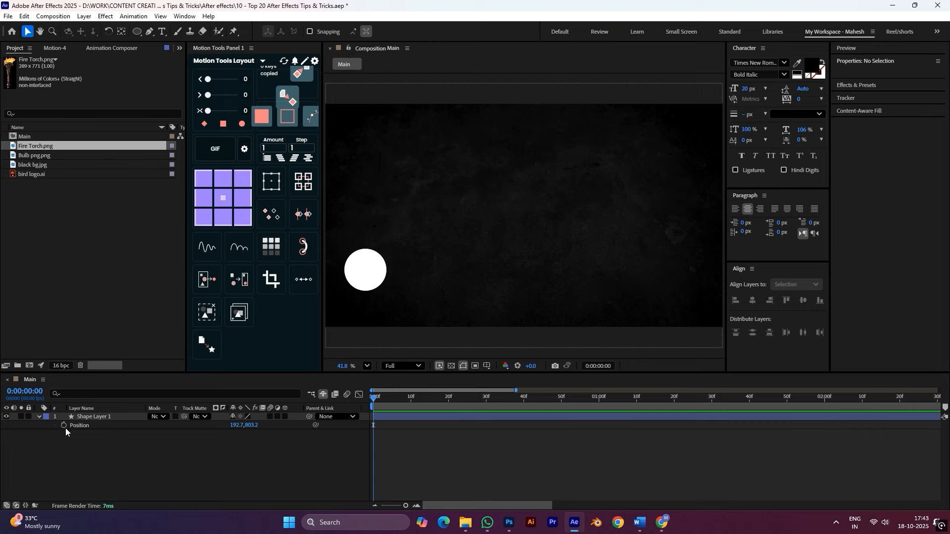
- Animate the white circle's Position in an up-and-down path across the frame, with keyframes at frames 0, 5, 10, 14 and 20
{"action": "left_click", "coordinate": [64, 425]}
{"action": "left_click", "coordinate": [392, 397]}
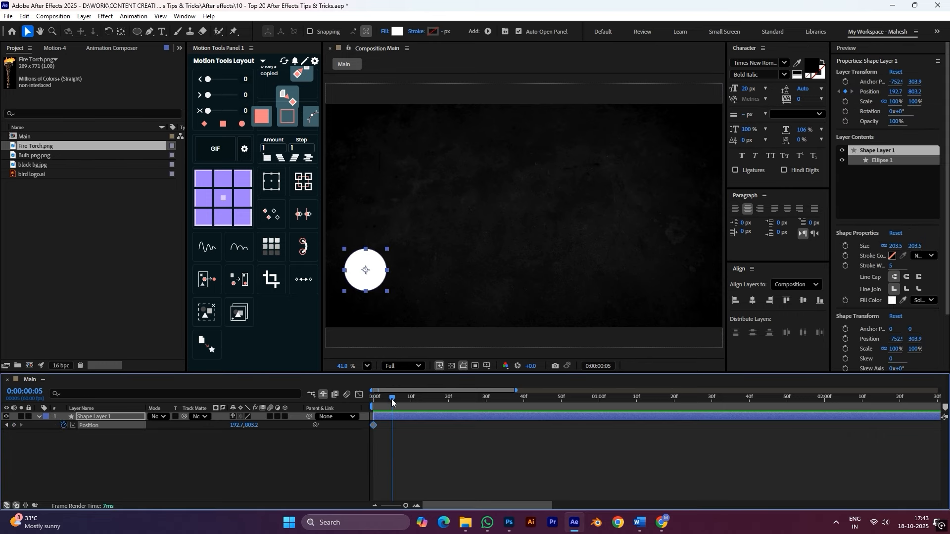
{"action": "left_click_drag", "start_coordinate": [365, 271], "coordinate": [656, 276]}
{"action": "left_click", "coordinate": [410, 397]}
{"action": "left_click", "coordinate": [425, 397]}
{"action": "left_click", "coordinate": [448, 398]}
- Set the Spatial Interpolation of all the circle's Position keyframes to Linear
{"action": "key", "text": "Page_Up"}
{"action": "key", "text": "Page_Up"}
{"action": "key", "text": "Page_Up"}
{"action": "key", "text": "Page_Up"}
{"action": "key", "text": "Page_Up"}
{"action": "key", "text": "Page_Up"}
{"action": "key", "text": "Page_Up"}
{"action": "key", "text": "Page_Up"}
{"action": "key", "text": "Page_Up"}
{"action": "key", "text": "Page_Up"}
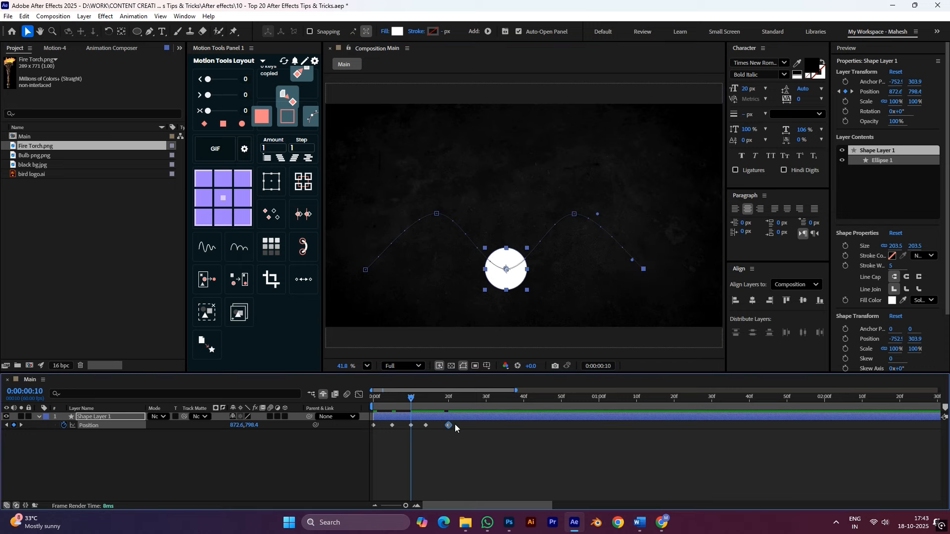
{"action": "left_click_drag", "start_coordinate": [455, 424], "coordinate": [388, 433]}
{"action": "right_click", "coordinate": [391, 424]}
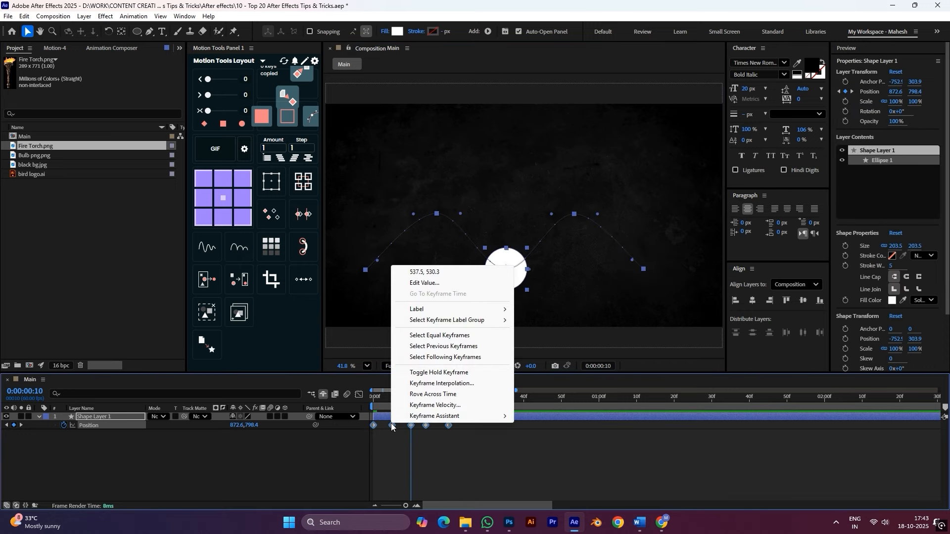
{"action": "left_click", "coordinate": [434, 384]}
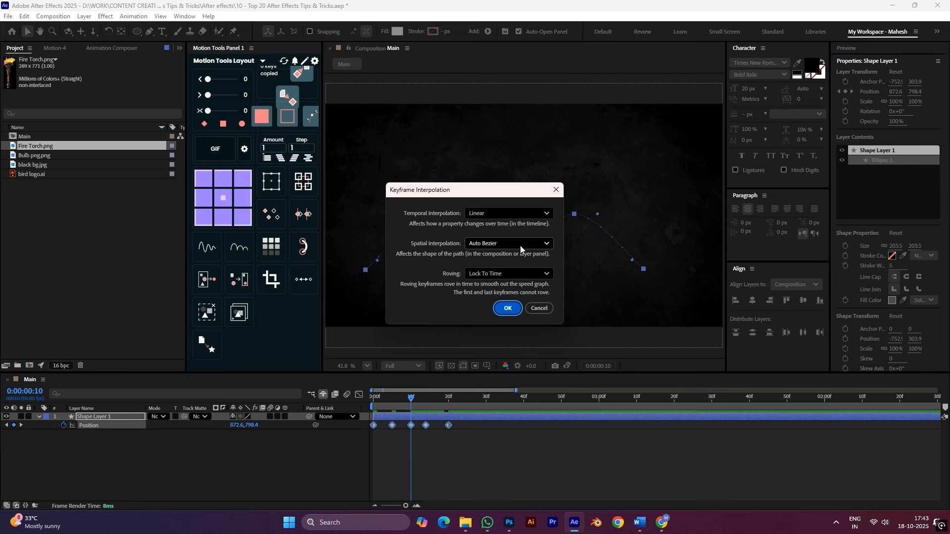
{"action": "left_click", "coordinate": [521, 245]}
{"action": "left_click", "coordinate": [498, 275]}
{"action": "left_click", "coordinate": [507, 313]}
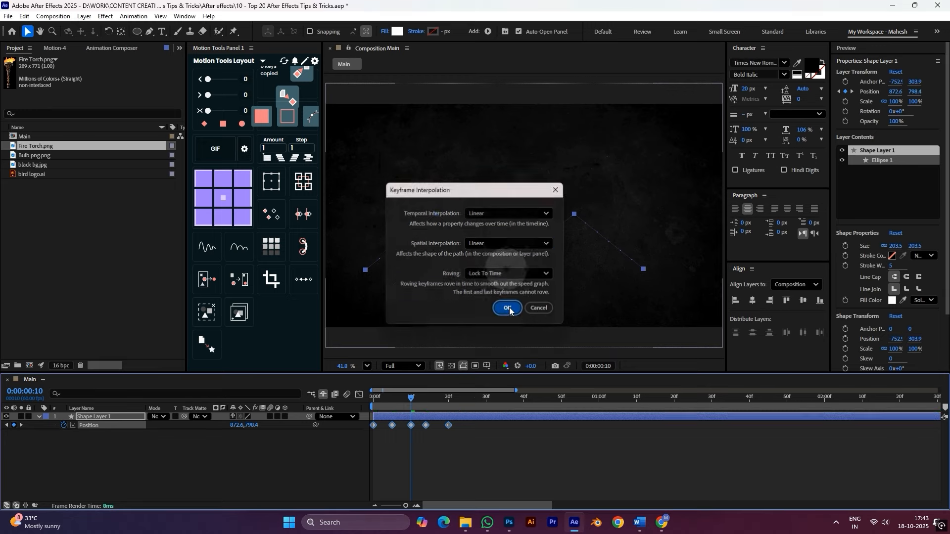
- Preview the circle's motion along its path from the start to frame 22
{"action": "key", "text": "Home"}
{"action": "left_click_drag", "start_coordinate": [373, 406], "coordinate": [456, 411]}
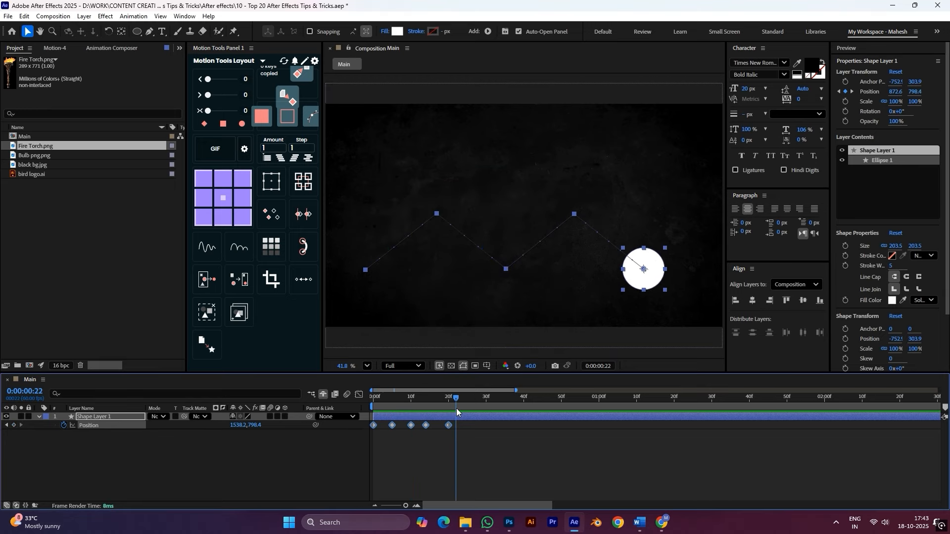
{"action": "left_click", "coordinate": [458, 427]}
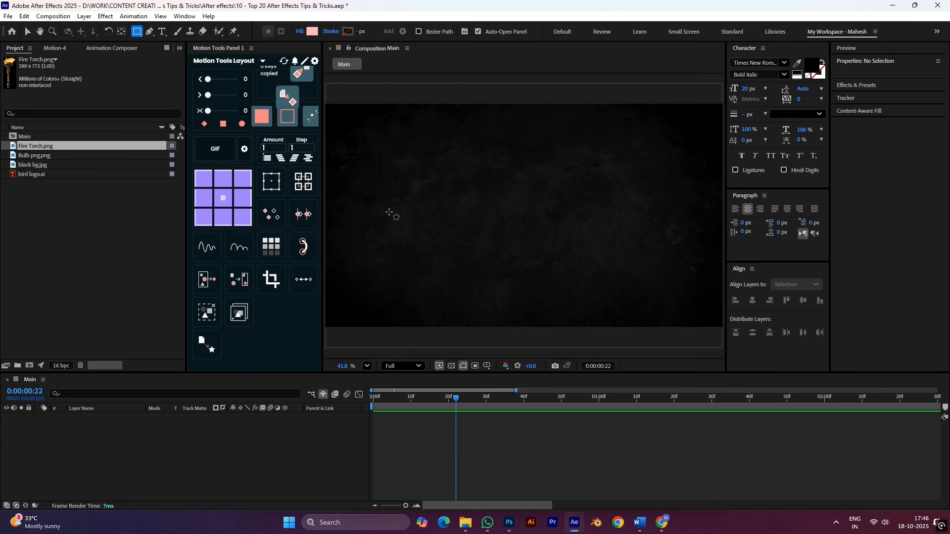
- Draw a pink square about 345 px wide and move its anchor point to the square's centre with the Pan Behind tool
{"action": "mouse_move", "coordinate": [387, 207]}
{"action": "left_mouse_down"}
{"action": "mouse_move", "coordinate": [441, 280]}
{"action": "mouse_move", "coordinate": [458, 279]}
{"action": "left_mouse_up"}
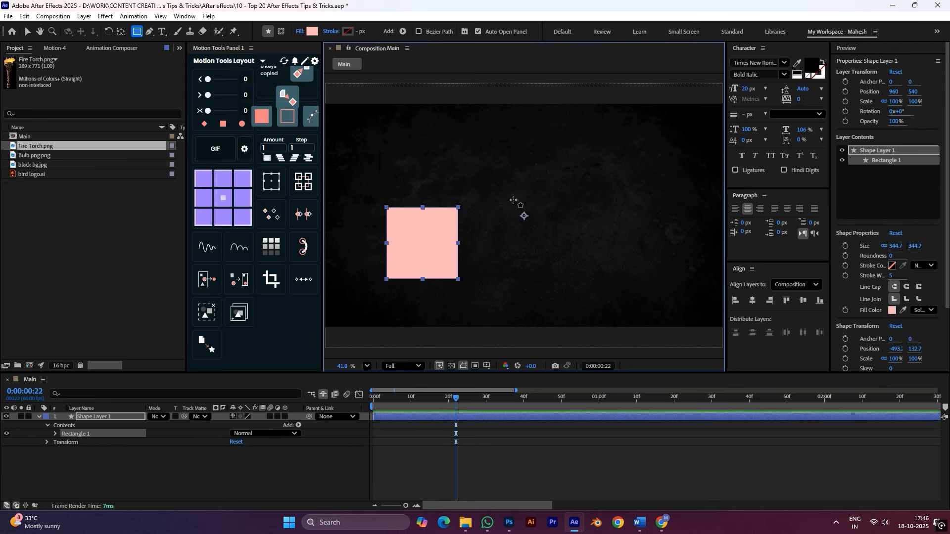
{"action": "key", "text": "y"}
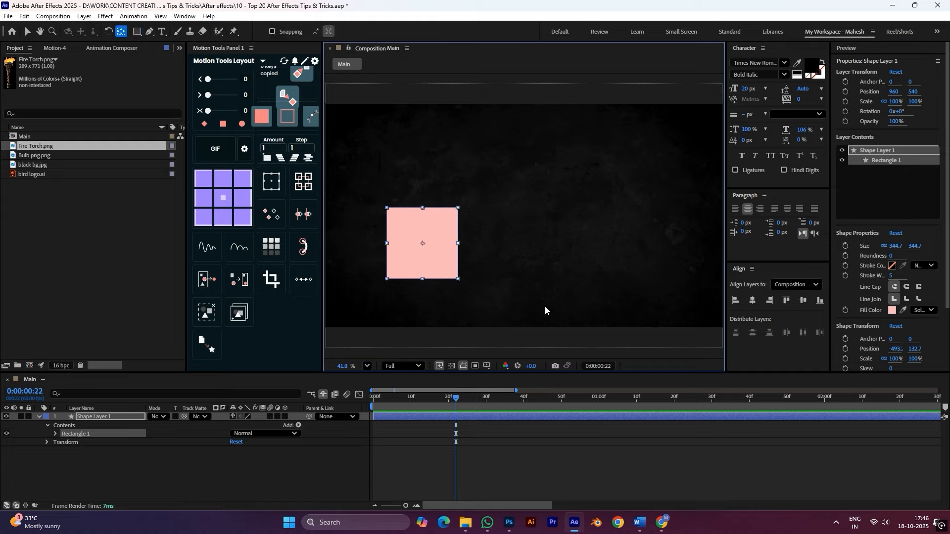
{"action": "left_click", "coordinate": [121, 33]}
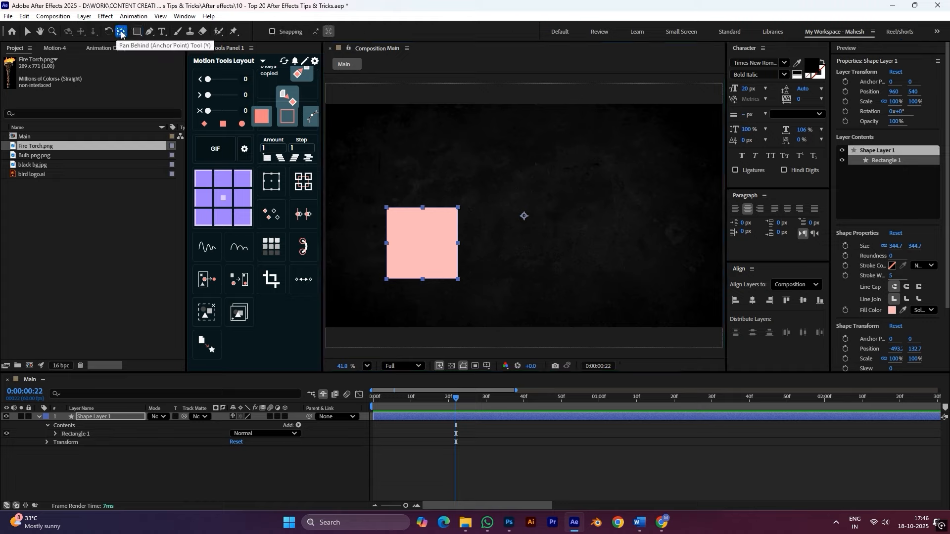
{"action": "left_click_drag", "start_coordinate": [524, 215], "coordinate": [420, 243]}
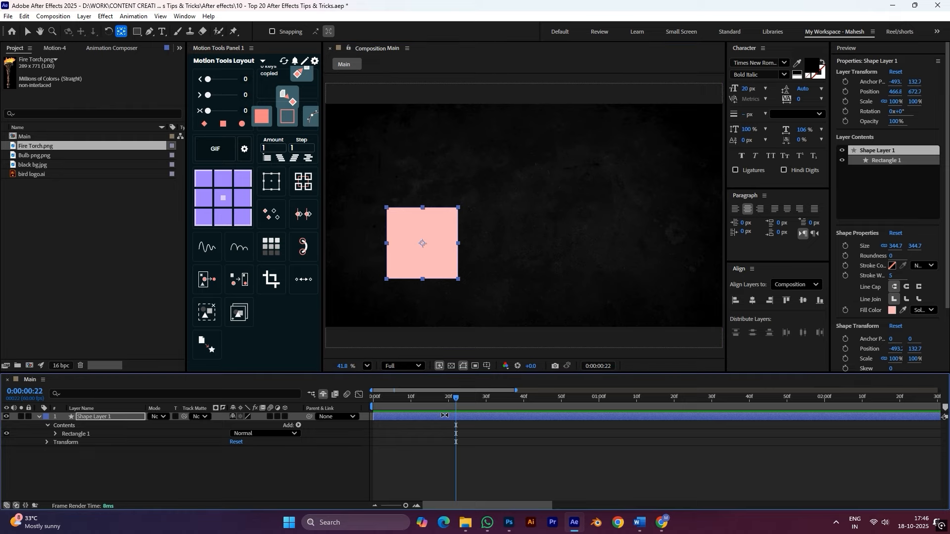
{"action": "key", "text": "v"}
{"action": "left_click", "coordinate": [450, 440]}
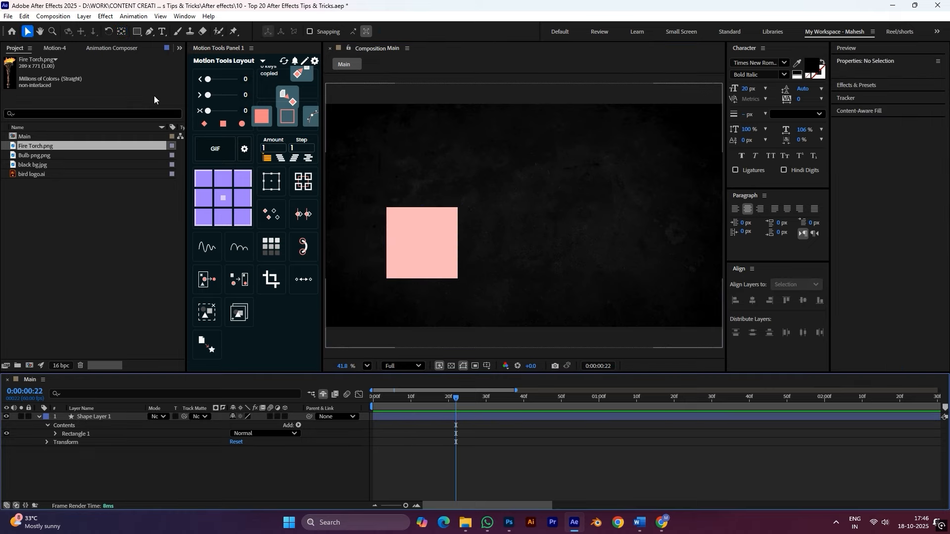
- Enable Center Anchor Point in New Shape Layers in the General preferences
{"action": "left_click", "coordinate": [22, 17]}
{"action": "mouse_move", "coordinate": [79, 341]}
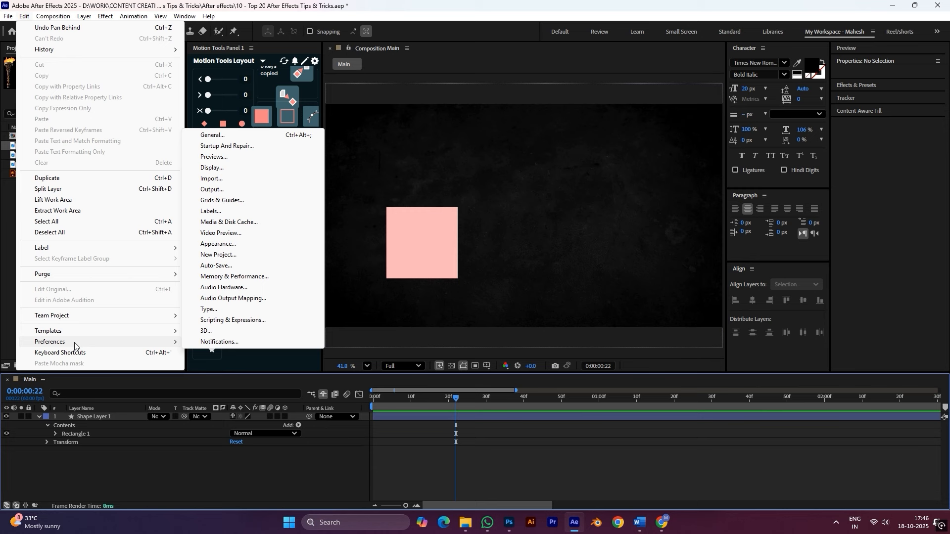
{"action": "left_click", "coordinate": [227, 138]}
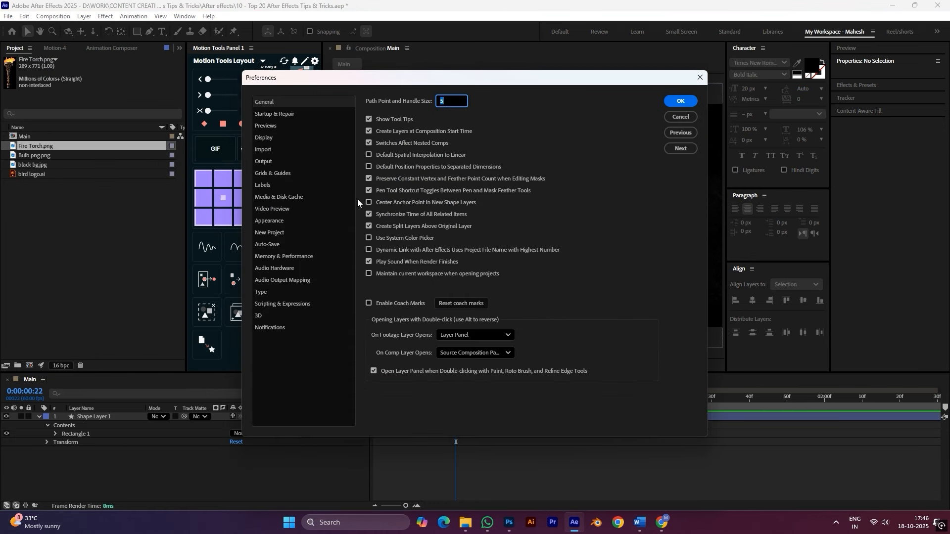
{"action": "left_click", "coordinate": [373, 201]}
{"action": "left_click", "coordinate": [689, 99]}
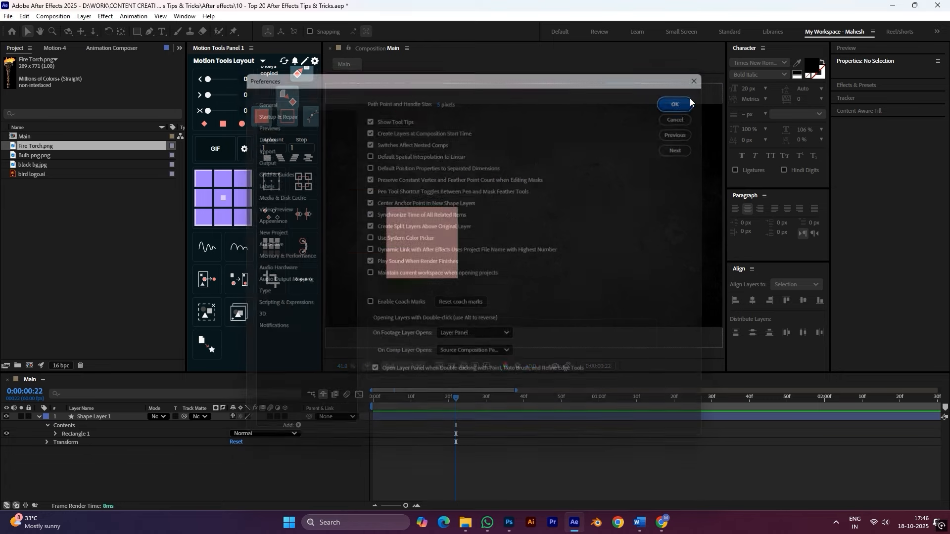
- Draw a second pink square about 419 px wide on its own shape layer, up and to the right of the first
{"action": "key", "text": "q"}
{"action": "left_click_drag", "start_coordinate": [540, 135], "coordinate": [625, 221]}
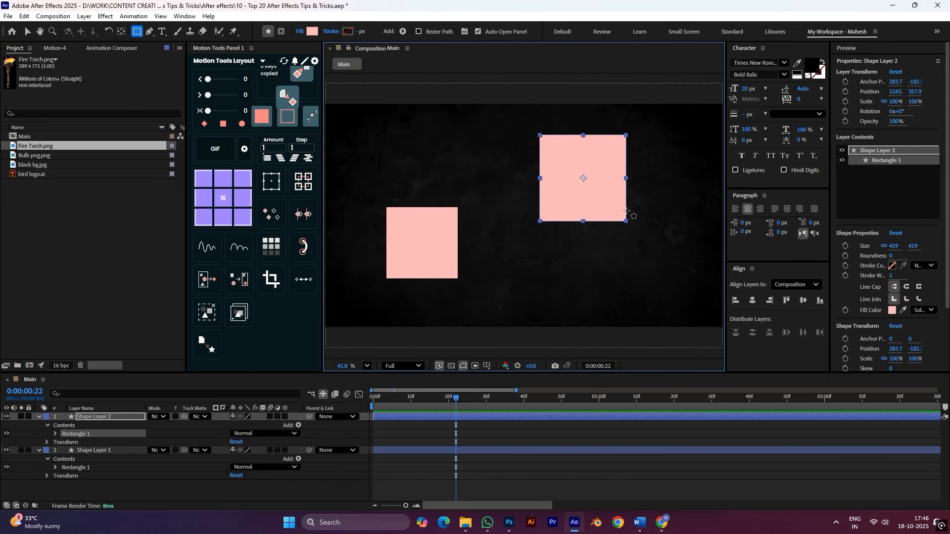
{"action": "left_click", "coordinate": [489, 420]}
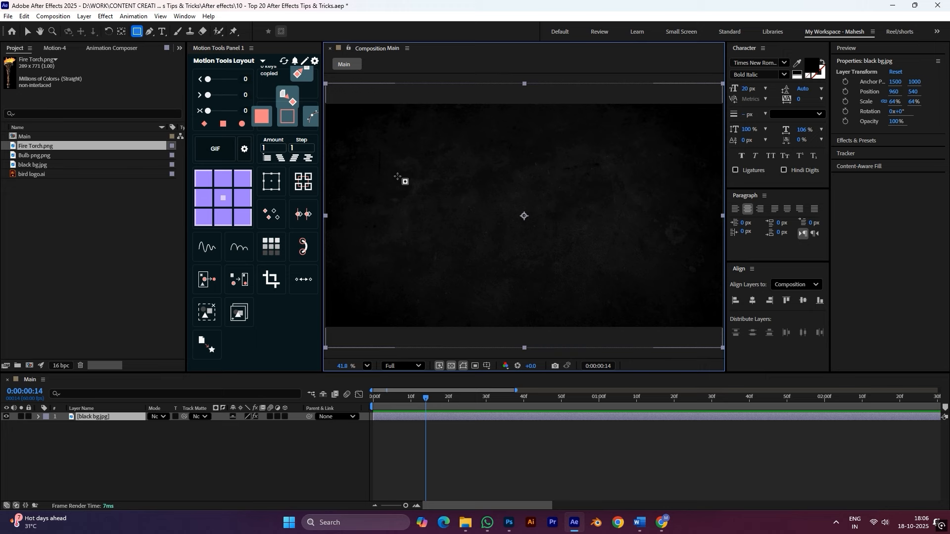
{"action": "left_click_drag", "start_coordinate": [399, 181], "coordinate": [481, 271]}
{"action": "key", "text": "ctrl+z"}
{"action": "left_click_drag", "start_coordinate": [415, 198], "coordinate": [504, 292]}
{"action": "key", "text": "ctrl+z"}
- Draw a square mask on the black bg.jpg layer and set its mode to Subtract
{"action": "left_click_drag", "start_coordinate": [404, 174], "coordinate": [501, 273]}
{"action": "key", "text": "s"}
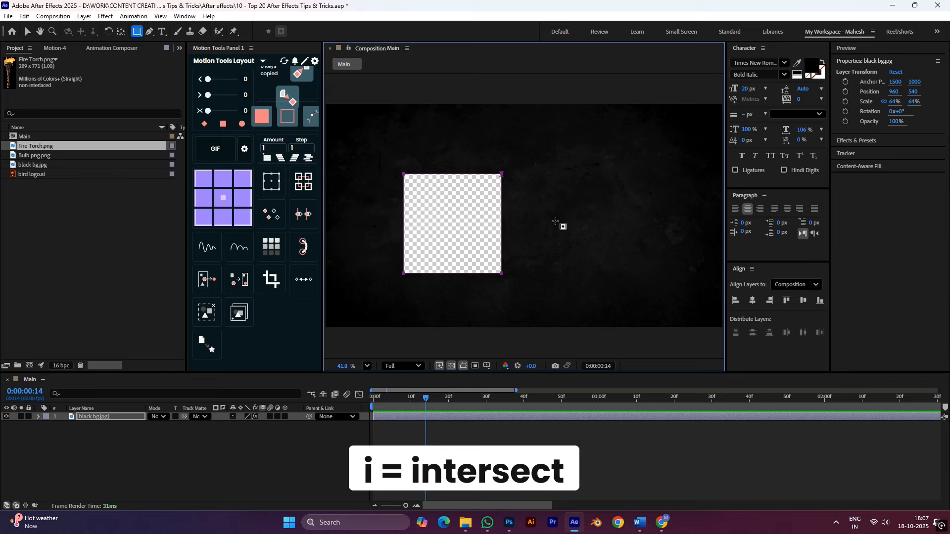
- Draw a second mask overlapping the first in Intersect mode, and a third rectangular mask to the right of both
{"action": "left_click_drag", "start_coordinate": [552, 214], "coordinate": [448, 308]}
{"action": "key", "text": "i"}
{"action": "key", "text": "Home"}
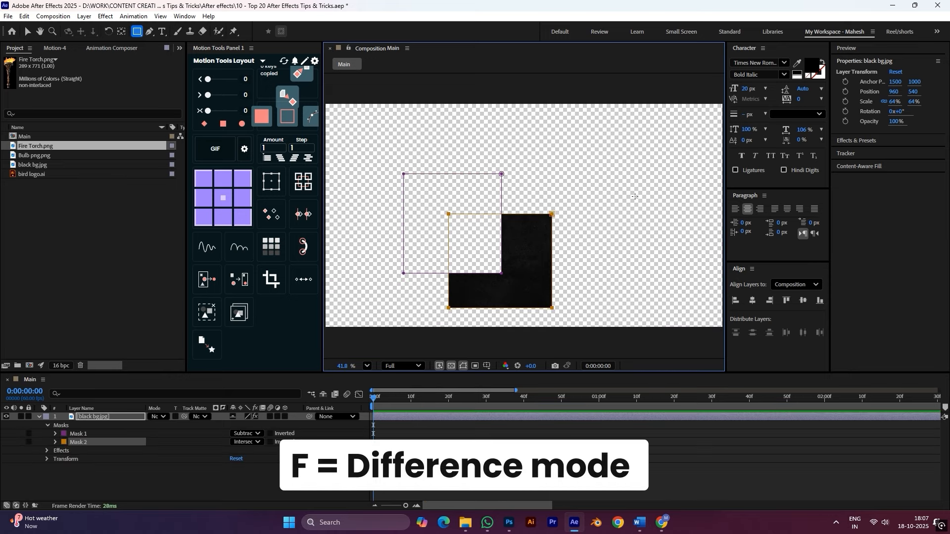
{"action": "left_click_drag", "start_coordinate": [664, 148], "coordinate": [596, 244]}
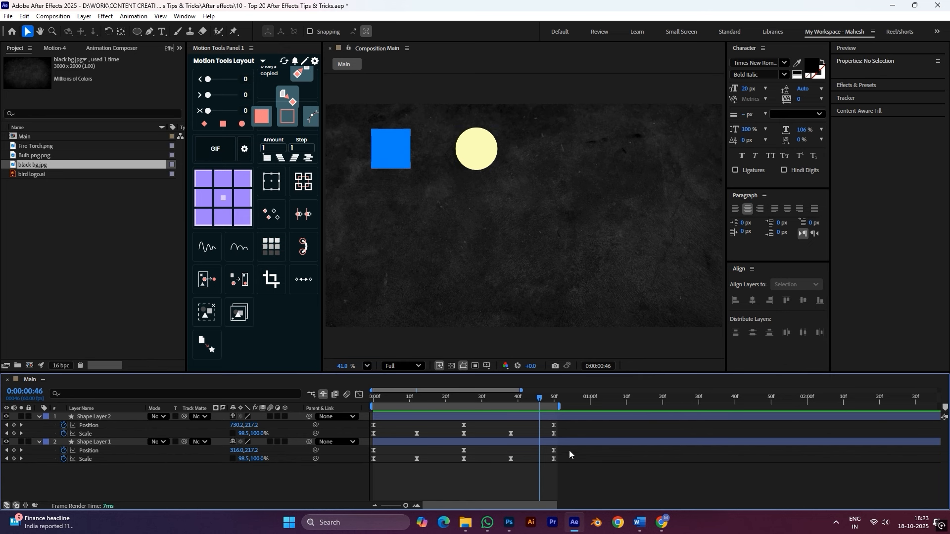
- Preview the two shapes' animation and try shifting the yellow circle sideways at frame 37, deleting the extra Position keyframe
{"action": "key", "text": "space"}
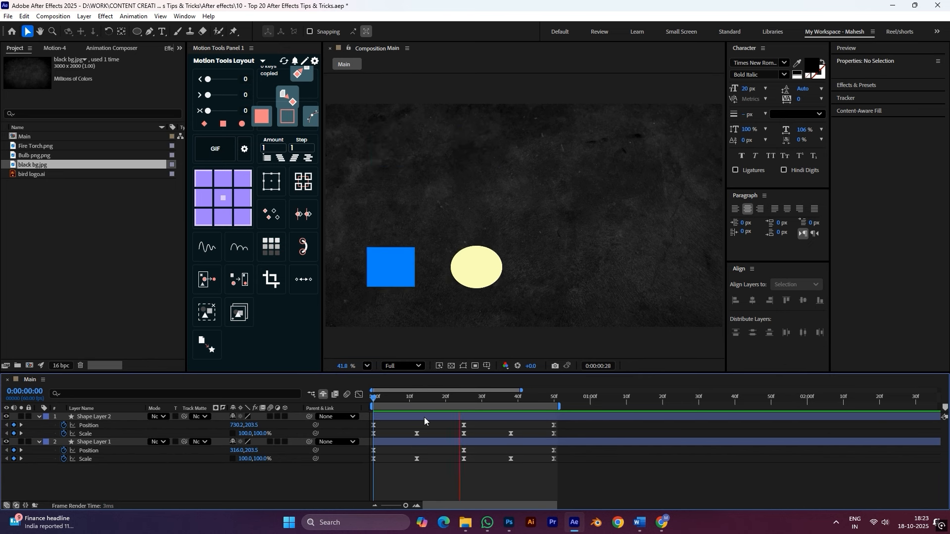
{"action": "key", "text": "space"}
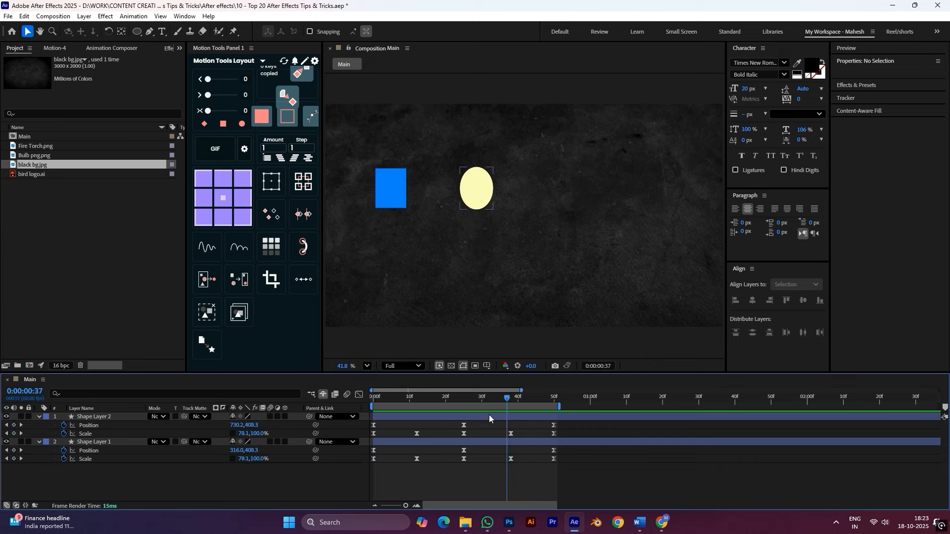
{"action": "left_click", "coordinate": [489, 415]}
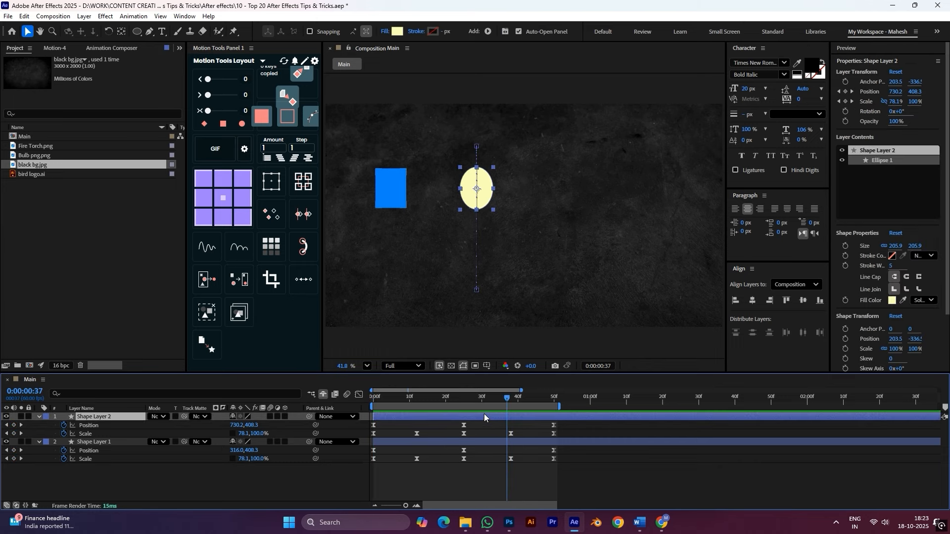
{"action": "left_click_drag", "start_coordinate": [477, 189], "coordinate": [600, 184]}
{"action": "key", "text": "space"}
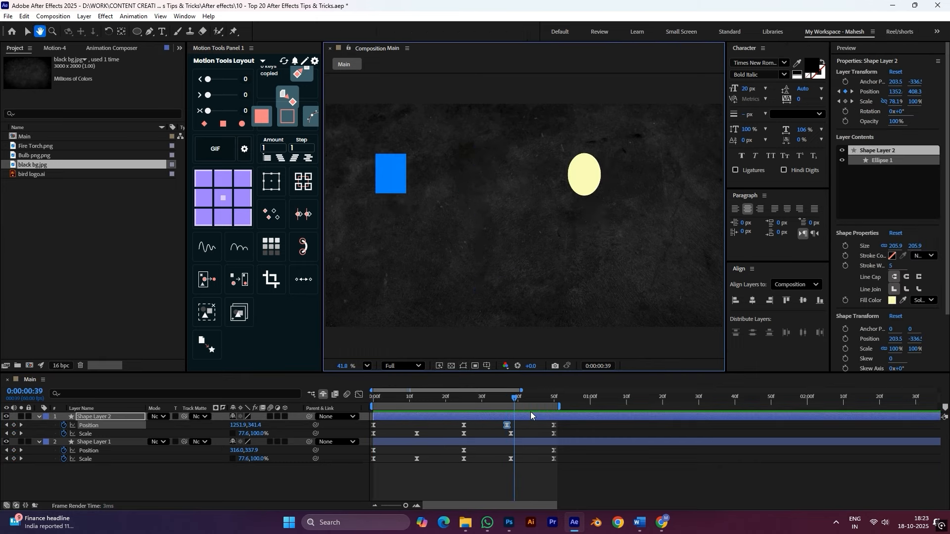
{"action": "key", "text": "space"}
{"action": "key", "text": "Delete"}
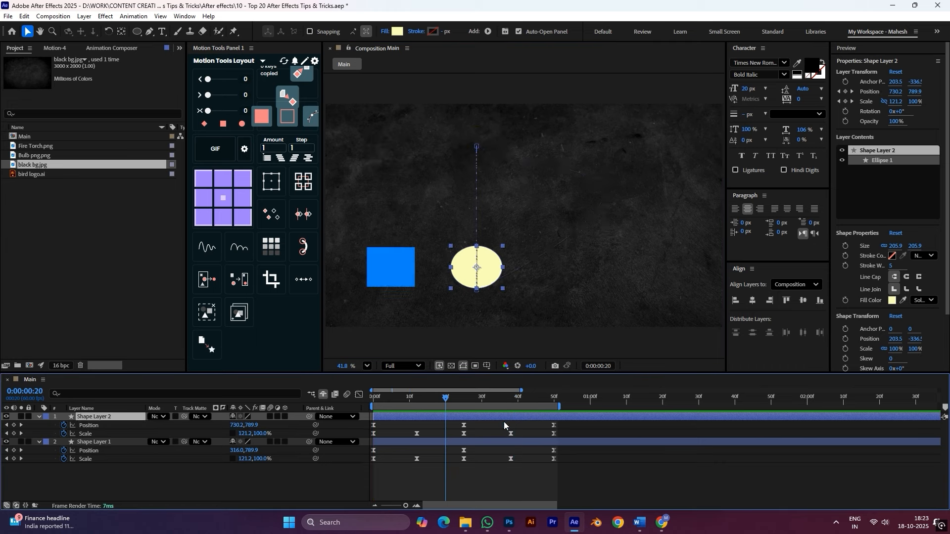
- Add a null object to the Main composition with the current time at frame 25
{"action": "left_click", "coordinate": [464, 399]}
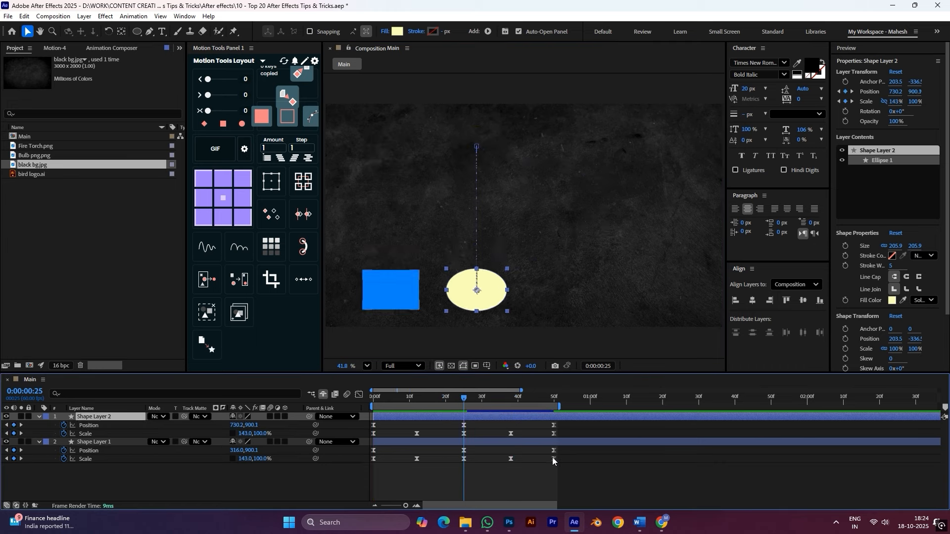
{"action": "left_click", "coordinate": [550, 473]}
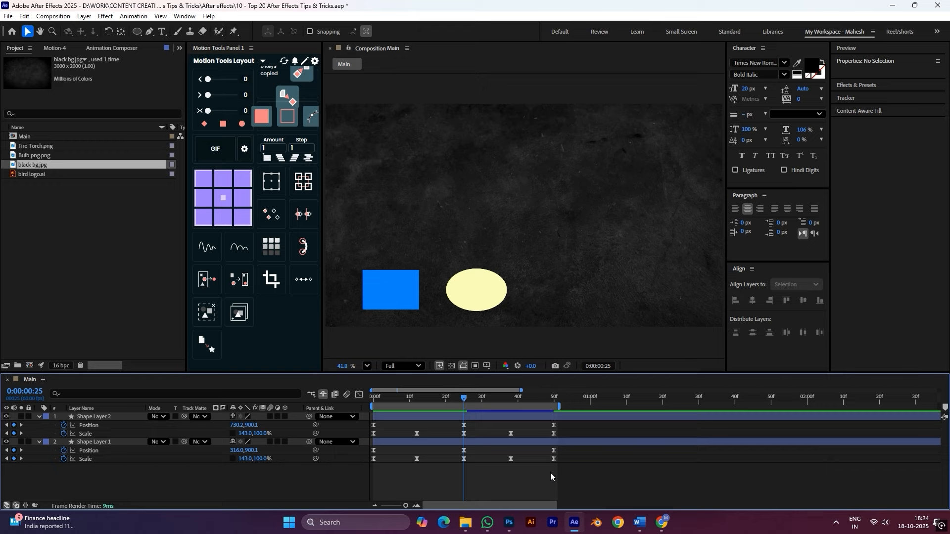
{"action": "right_click", "coordinate": [550, 473]}
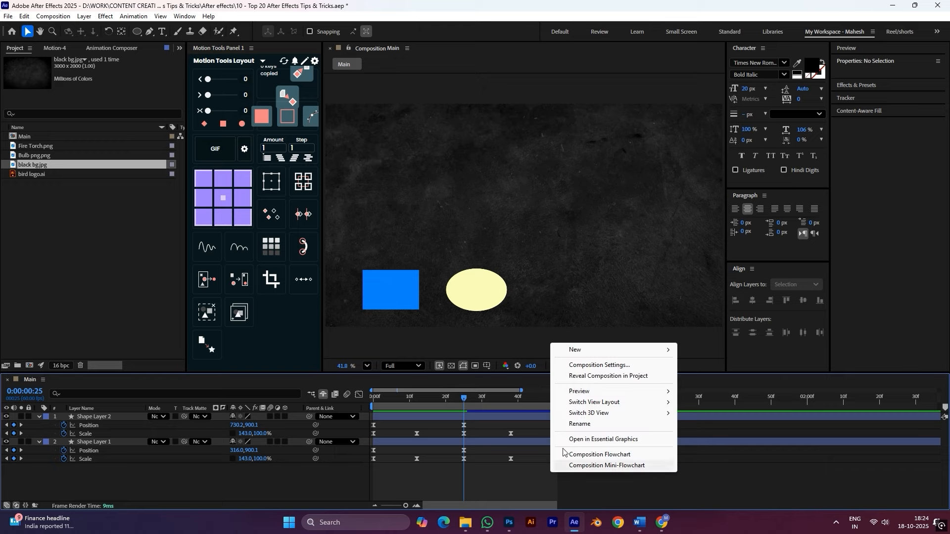
{"action": "mouse_move", "coordinate": [605, 352]}
{"action": "left_click", "coordinate": [711, 409]}
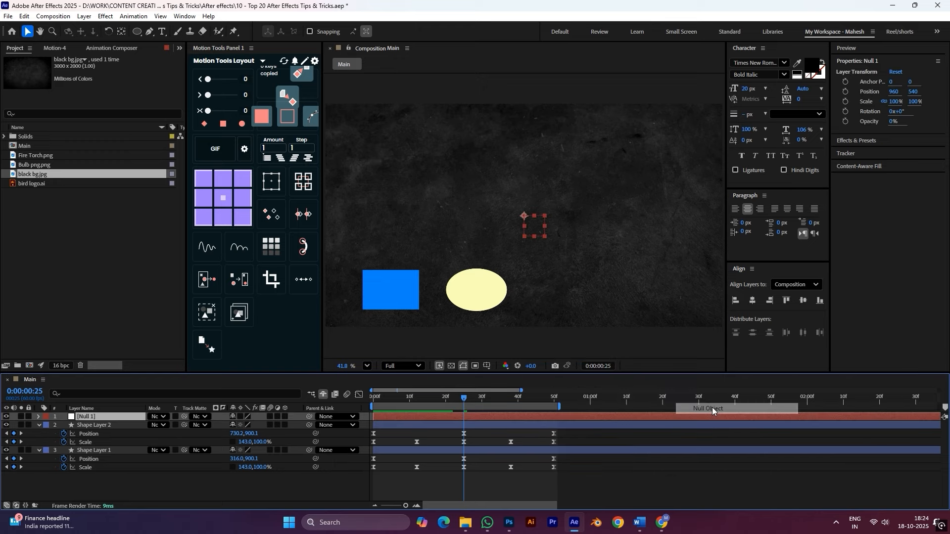
- Parent Shape Layer 1 and Shape Layer 2 to Null 1
{"action": "left_click", "coordinate": [544, 426]}
{"action": "left_click", "coordinate": [527, 452], "text": "ctrl"}
{"action": "left_click_drag", "start_coordinate": [309, 425], "coordinate": [103, 416]}
- Shift both animated shapes by setting Null 1's X position to 1798, and delete the null layer
{"action": "left_click", "coordinate": [104, 416]}
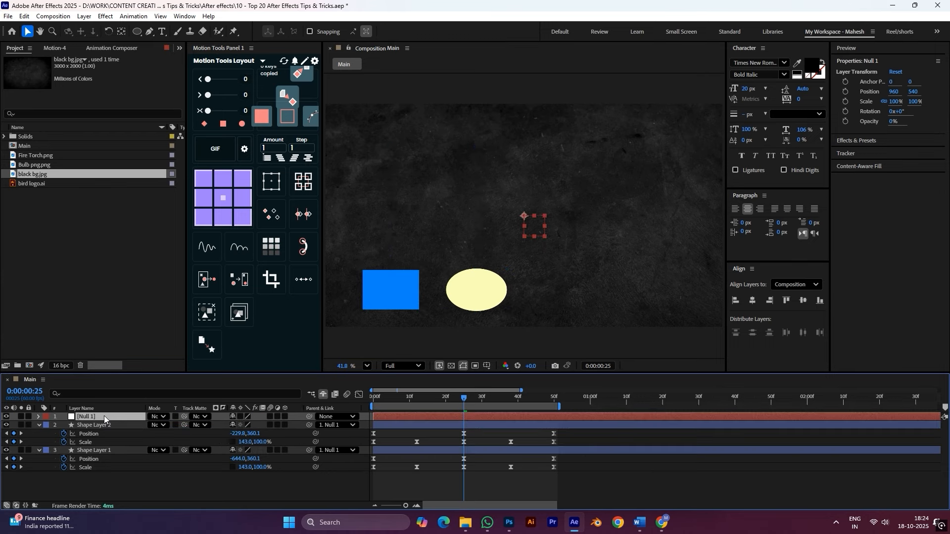
{"action": "key", "text": "p"}
{"action": "key", "text": "space"}
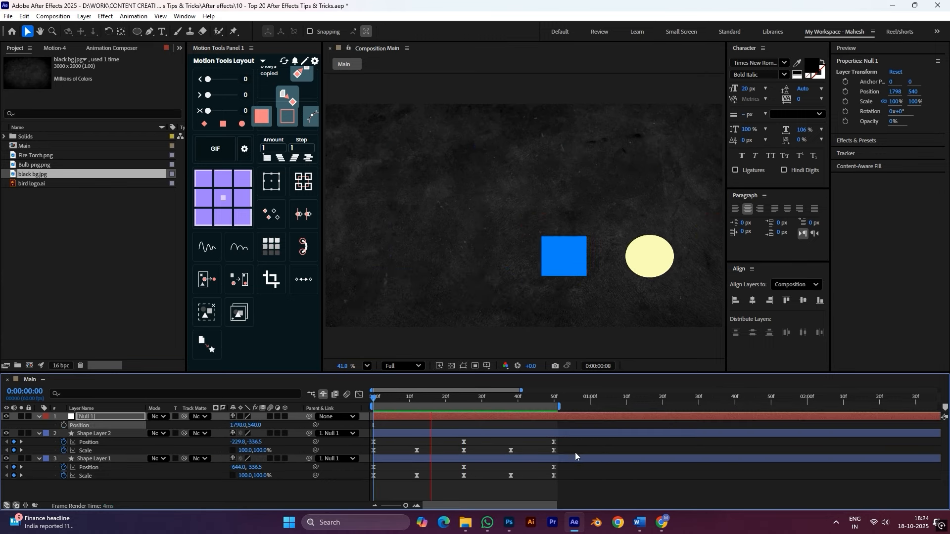
{"action": "left_click", "coordinate": [535, 416]}
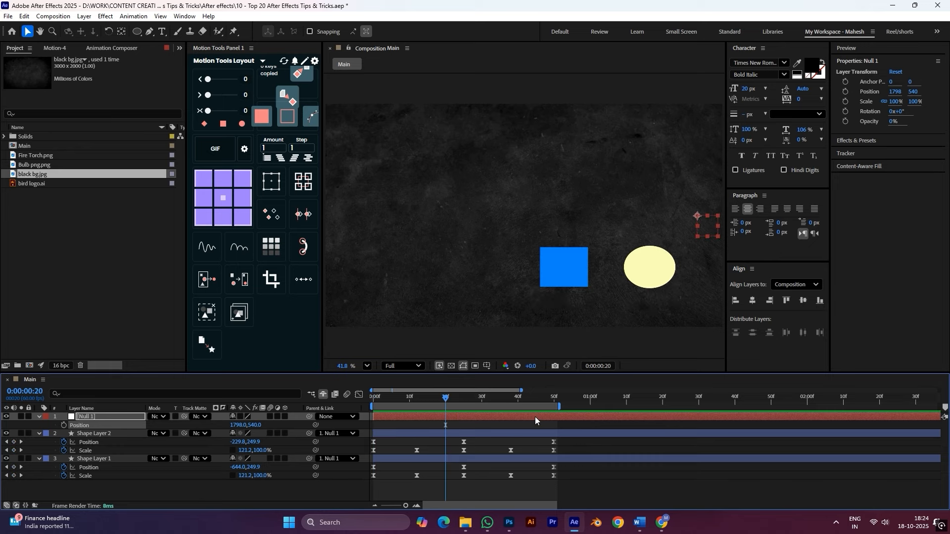
{"action": "key", "text": "Delete"}
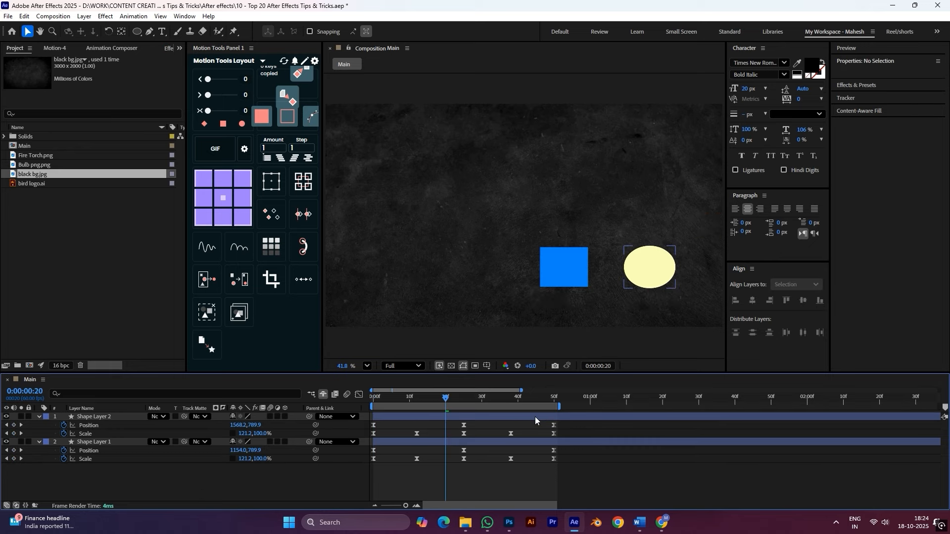
- Create one shared parent null for Shape Layer 1 and Shape Layer 2 with Motion Tools
{"action": "left_click", "coordinate": [535, 417]}
{"action": "left_click", "coordinate": [497, 440], "text": "shift"}
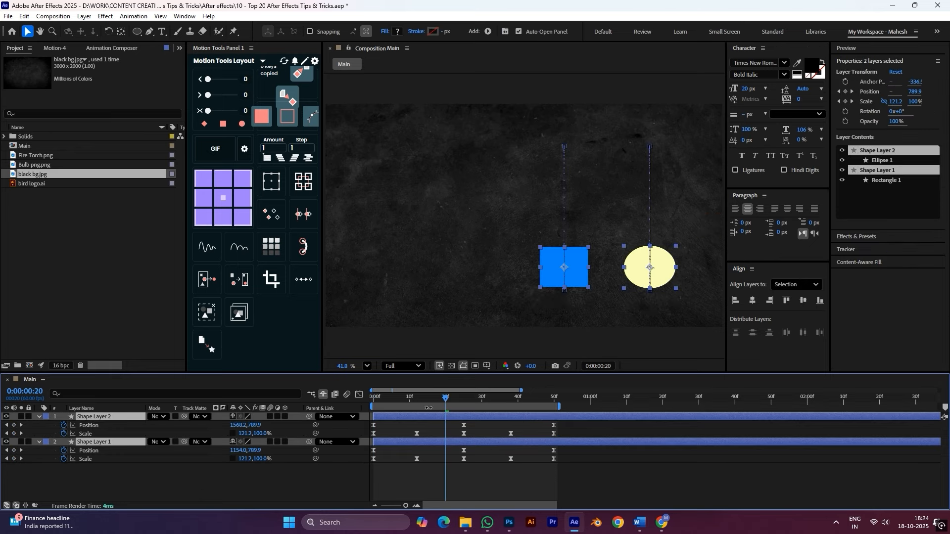
{"action": "left_click", "coordinate": [281, 183]}
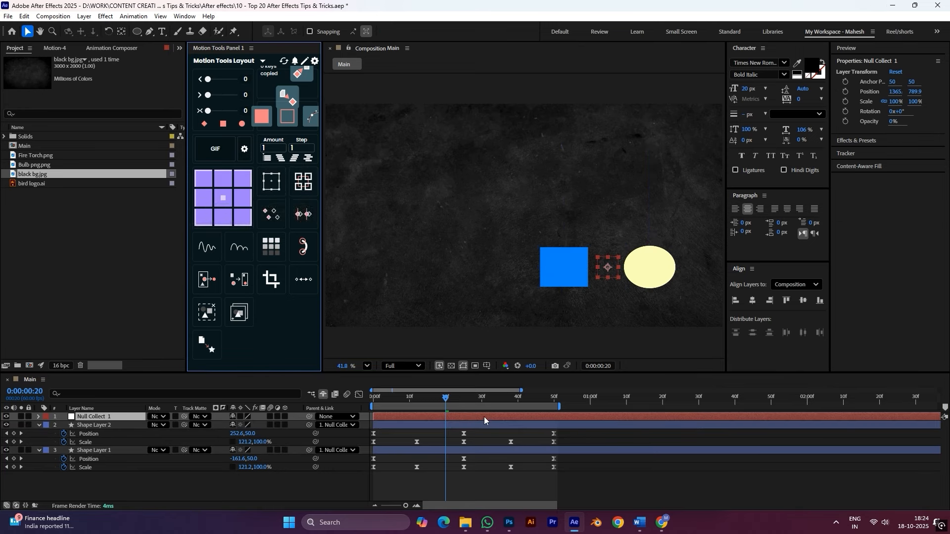
- Shift both animated shapes sideways by setting Null Collect 1's X position to about 652, and preview the animation
{"action": "key", "text": "p"}
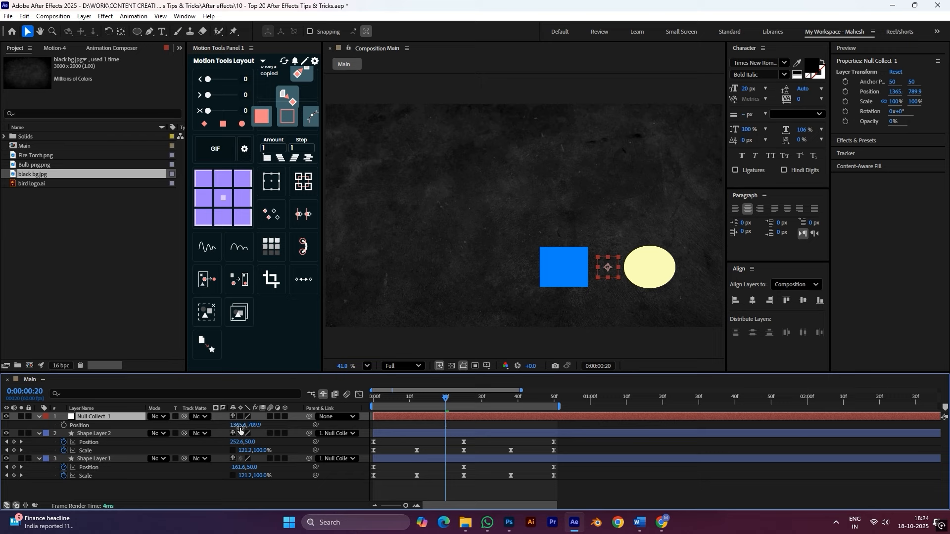
{"action": "mouse_move", "coordinate": [239, 426]}
{"action": "left_mouse_down"}
{"action": "mouse_move", "coordinate": [218, 427]}
{"action": "mouse_move", "coordinate": [225, 425]}
{"action": "left_mouse_up"}
{"action": "key", "text": "space"}
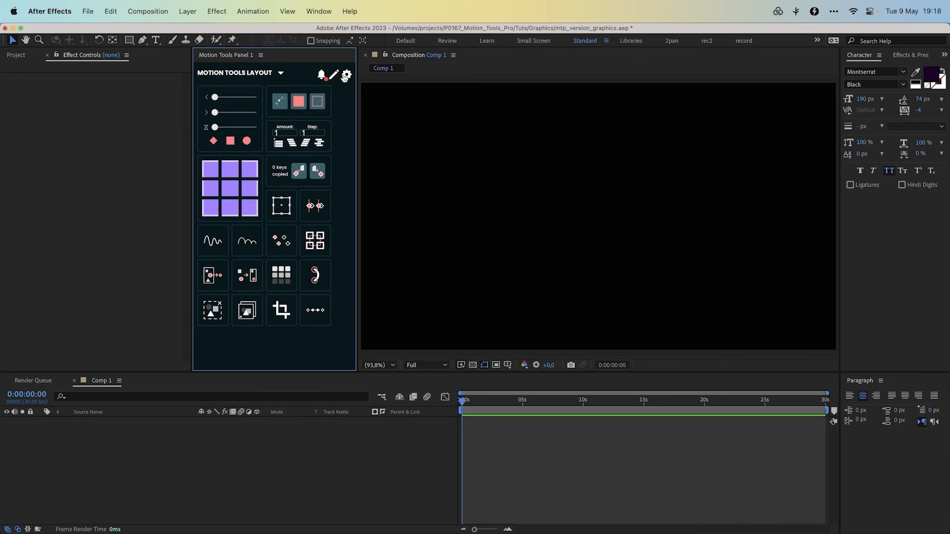
- Examine the Motion Tools settings, including Panel 2, the Crop Comp and Fix Keys Time functions, and the Layouts, Info and Scripts sections
{"action": "left_click", "coordinate": [345, 75]}
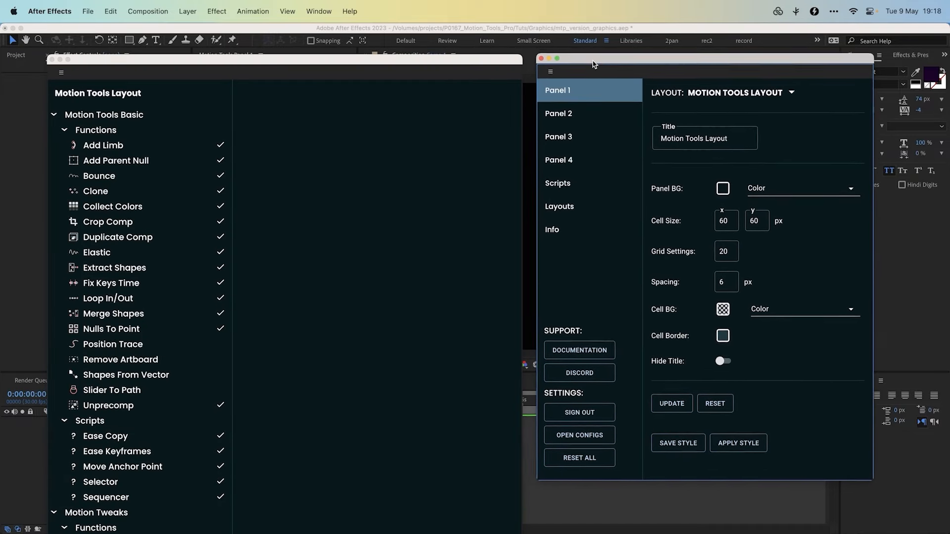
{"action": "left_click", "coordinate": [547, 123]}
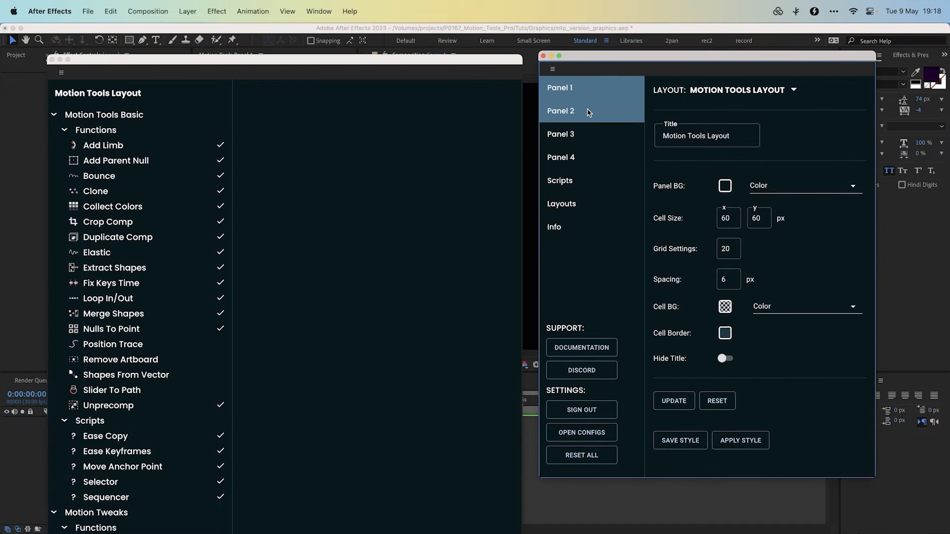
{"action": "left_click", "coordinate": [156, 178]}
{"action": "left_click", "coordinate": [148, 222]}
{"action": "left_click", "coordinate": [149, 283]}
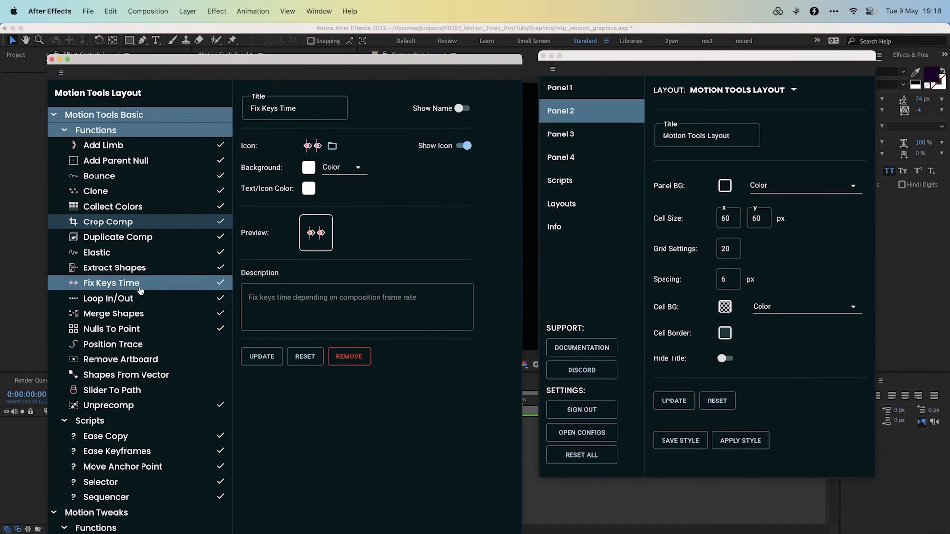
{"action": "left_click", "coordinate": [571, 210]}
{"action": "left_click", "coordinate": [572, 227]}
{"action": "left_click", "coordinate": [576, 176]}
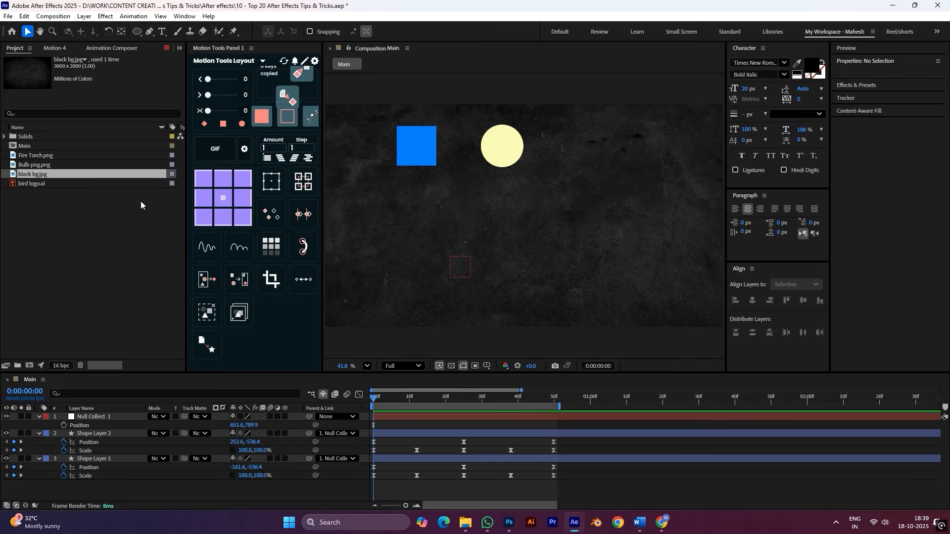
- Maximize and restore the Composition panel, and do the same with the Project panel
{"action": "left_click", "coordinate": [405, 230]}
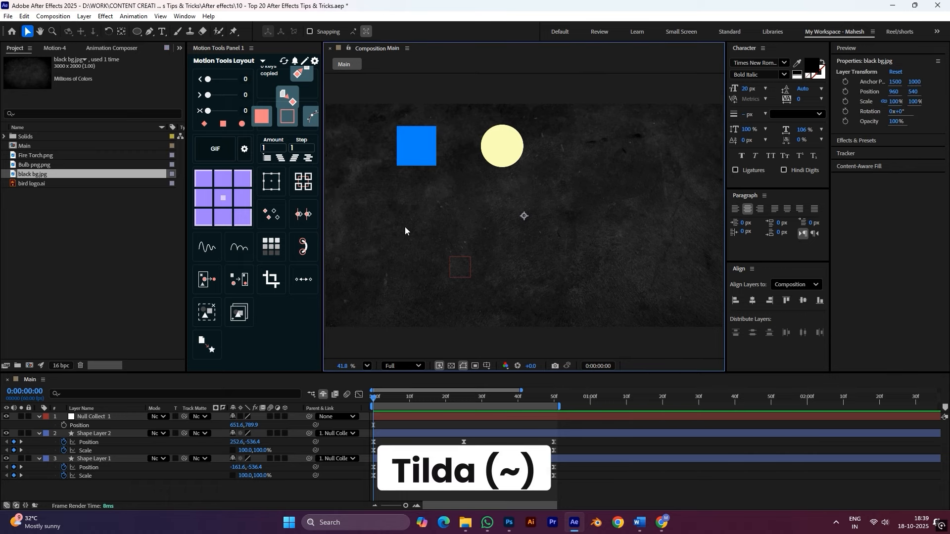
{"action": "key", "text": "grave"}
{"action": "key", "text": "grave"}
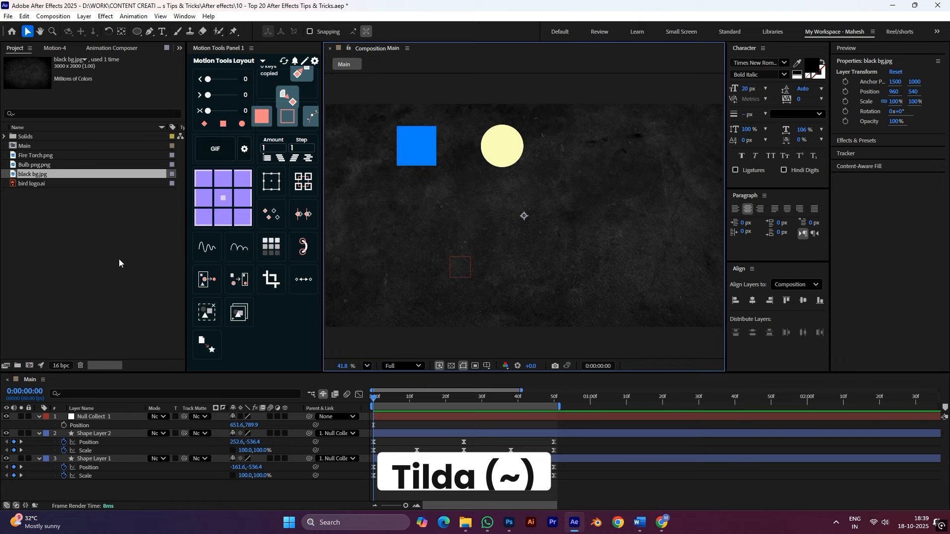
{"action": "key", "text": "grave"}
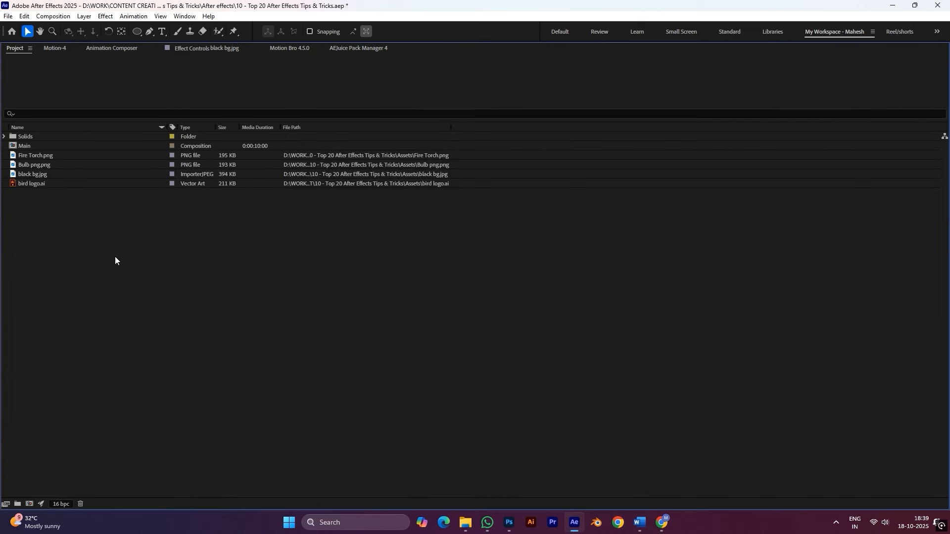
{"action": "key", "text": "grave"}
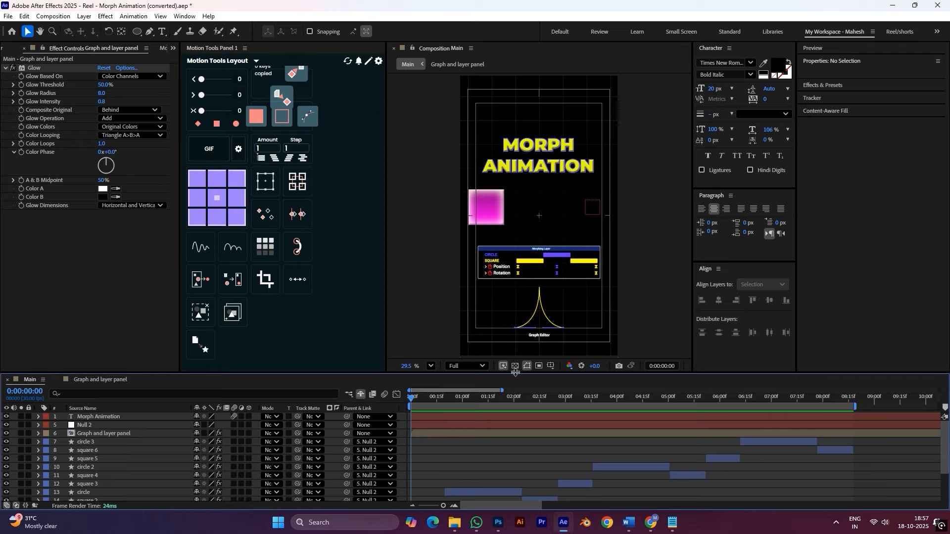
- Move the layer panel's background upward inside the Graph and layer panel precomp and check it in the Main composition
{"action": "double_click", "coordinate": [423, 434]}
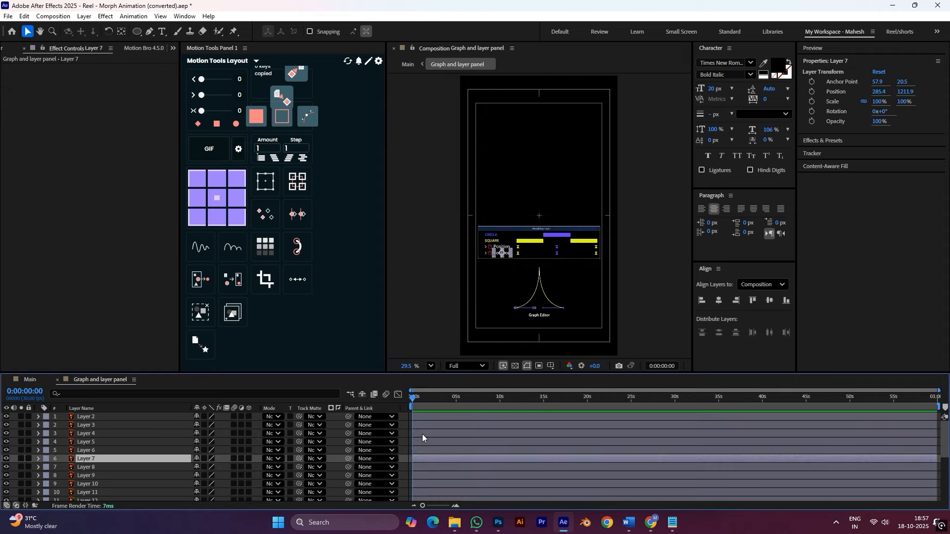
{"action": "left_click", "coordinate": [459, 417]}
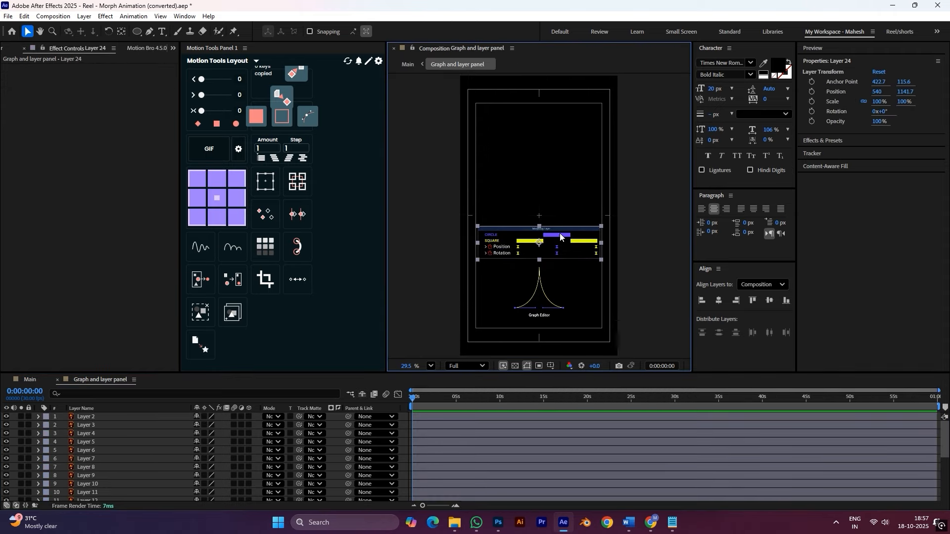
{"action": "left_click_drag", "start_coordinate": [560, 236], "coordinate": [560, 190]}
{"action": "left_click", "coordinate": [39, 380]}
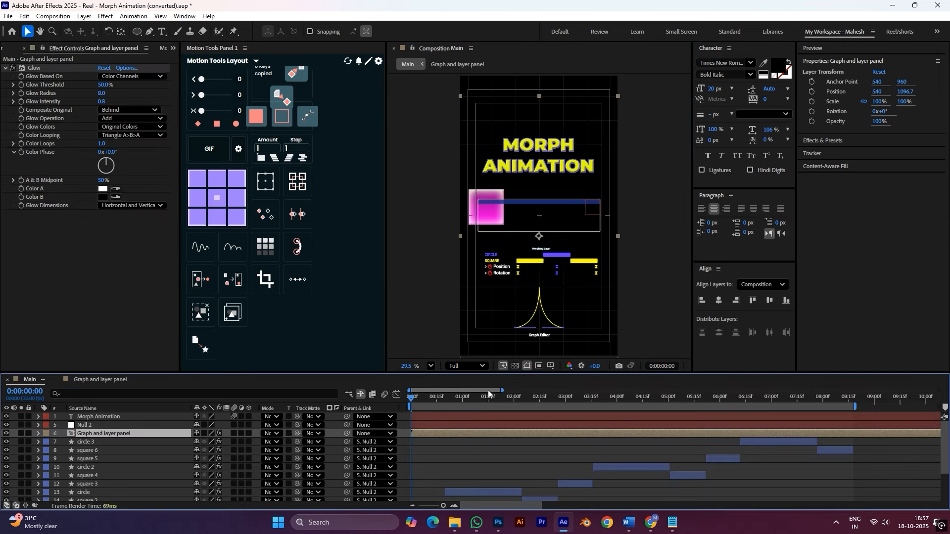
- Undo the background's move in the Graph and layer panel precomp and return to the Main composition
{"action": "double_click", "coordinate": [462, 432]}
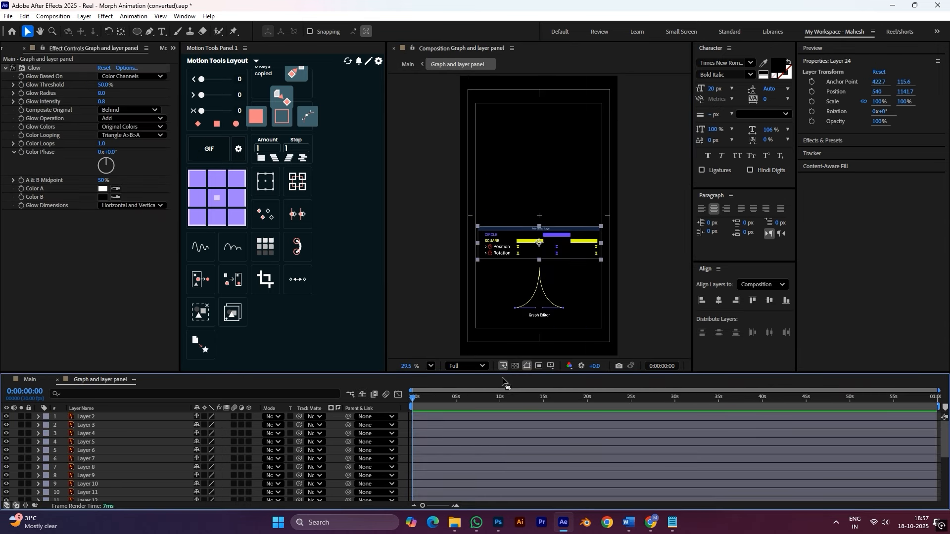
{"action": "left_click", "coordinate": [26, 380]}
{"action": "left_click", "coordinate": [437, 450]}
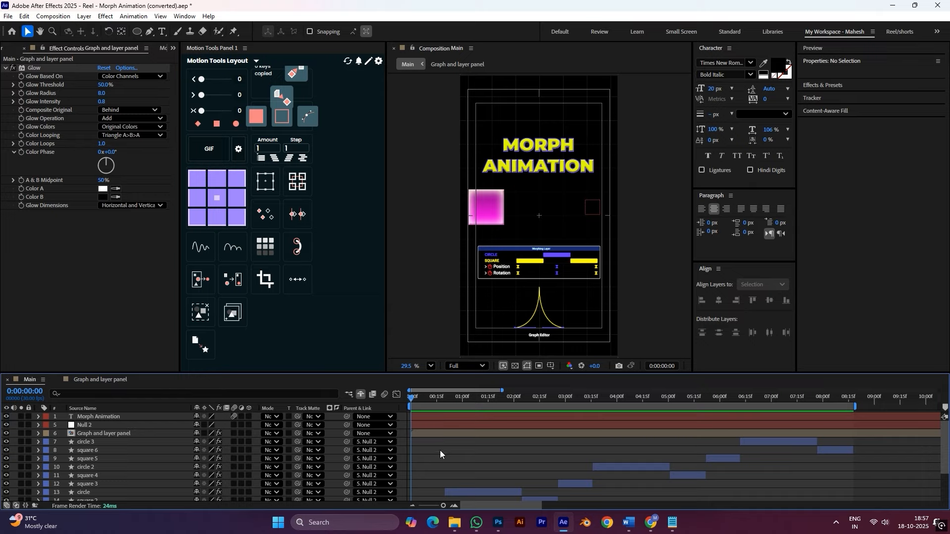
- Lock the Main composition viewer and open the Graph and layer panel precomp in a second viewer docked beside it
{"action": "left_click", "coordinate": [412, 52]}
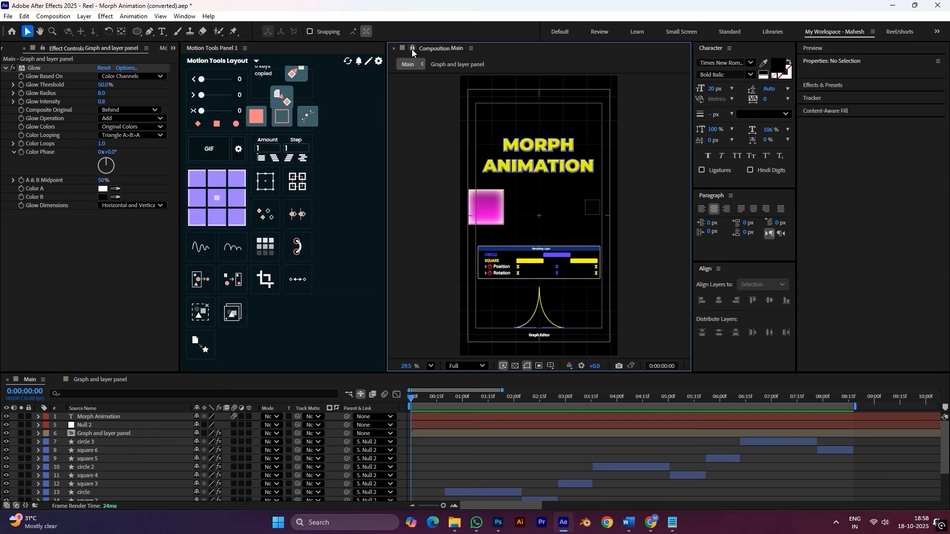
{"action": "double_click", "coordinate": [428, 432]}
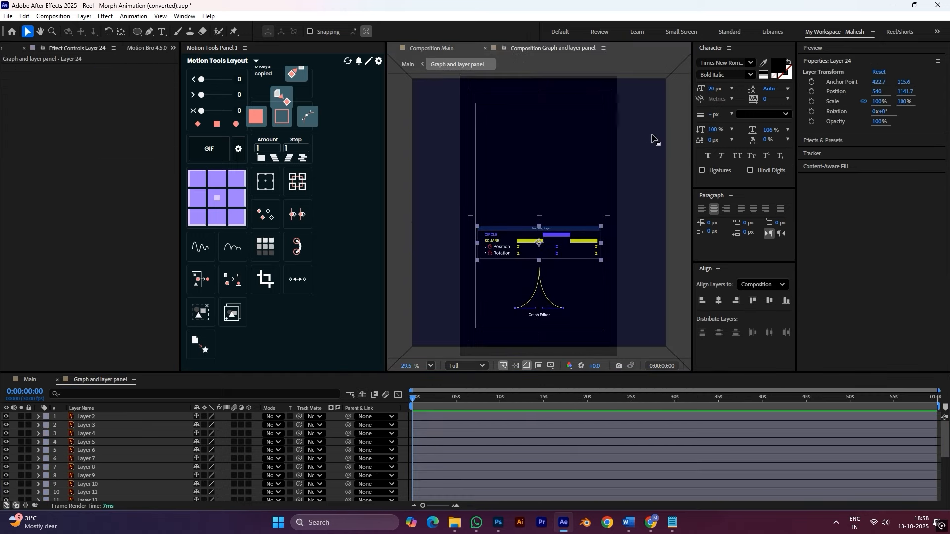
{"action": "left_click_drag", "start_coordinate": [669, 149], "coordinate": [669, 149]}
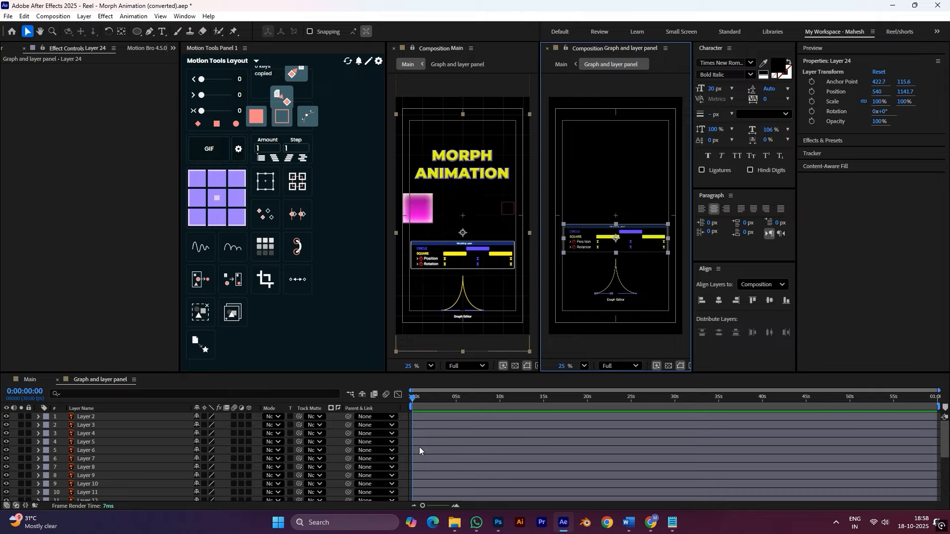
- Move the panel background up to about Y 898 in the precomp, and try moving the purple bar to about Y 870, undoing that move
{"action": "left_click_drag", "start_coordinate": [636, 229], "coordinate": [636, 199]}
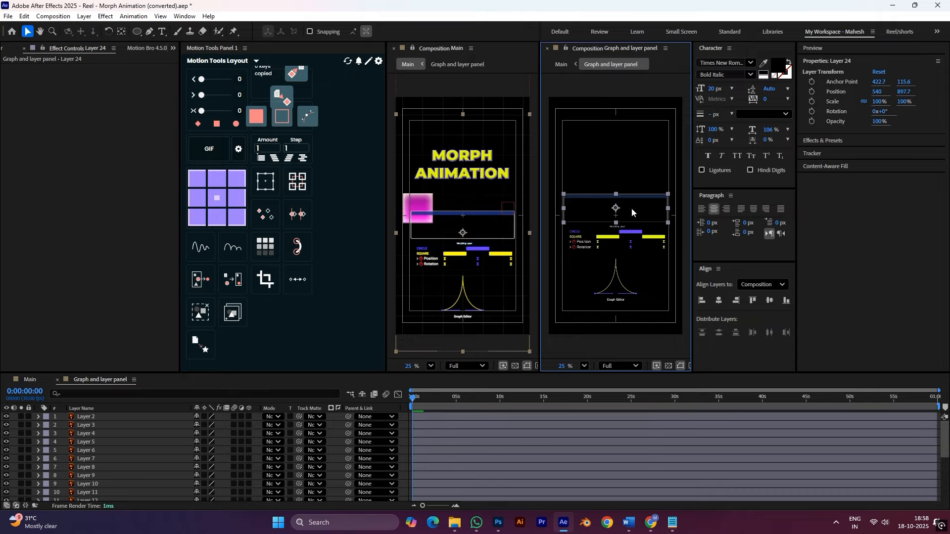
{"action": "left_click_drag", "start_coordinate": [642, 232], "coordinate": [642, 208]}
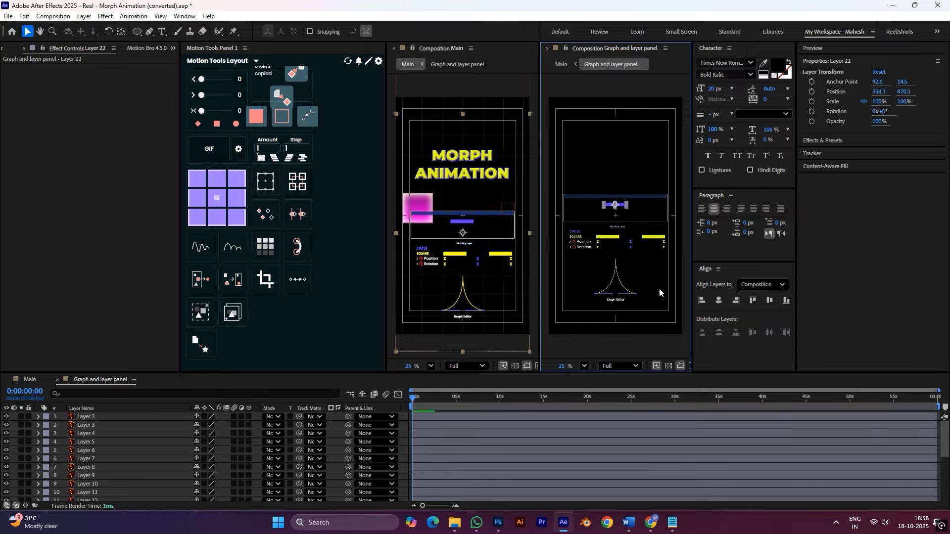
{"action": "key", "text": "ctrl+z"}
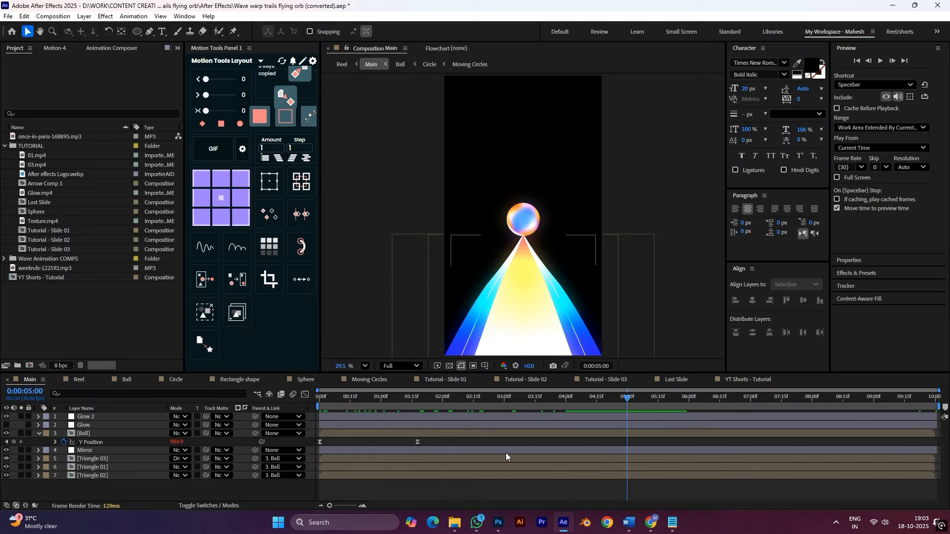
- Preview the orb animation from the start and try shortening the Main composition's duration in Composition Settings
{"action": "left_click_drag", "start_coordinate": [481, 399], "coordinate": [317, 399]}
{"action": "key", "text": "space"}
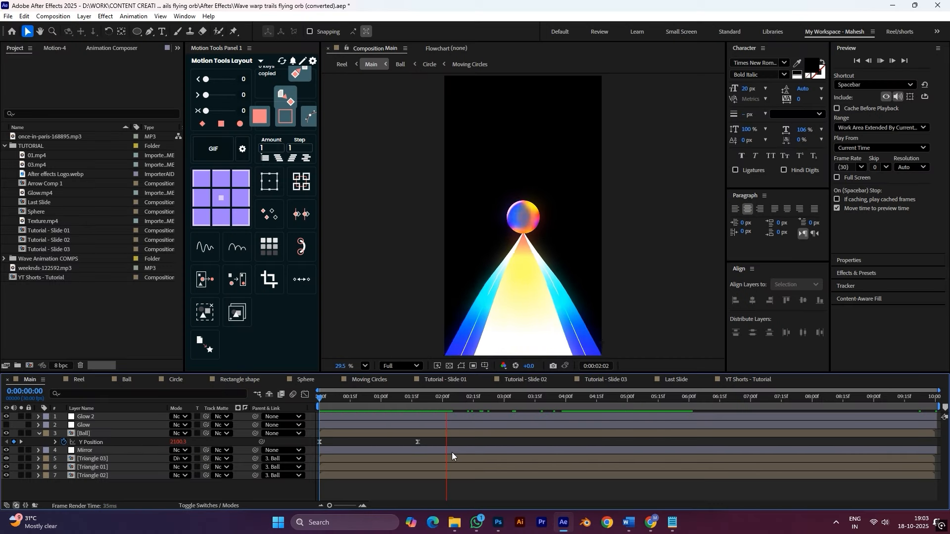
{"action": "left_click", "coordinate": [53, 16]}
{"action": "left_click", "coordinate": [74, 42]}
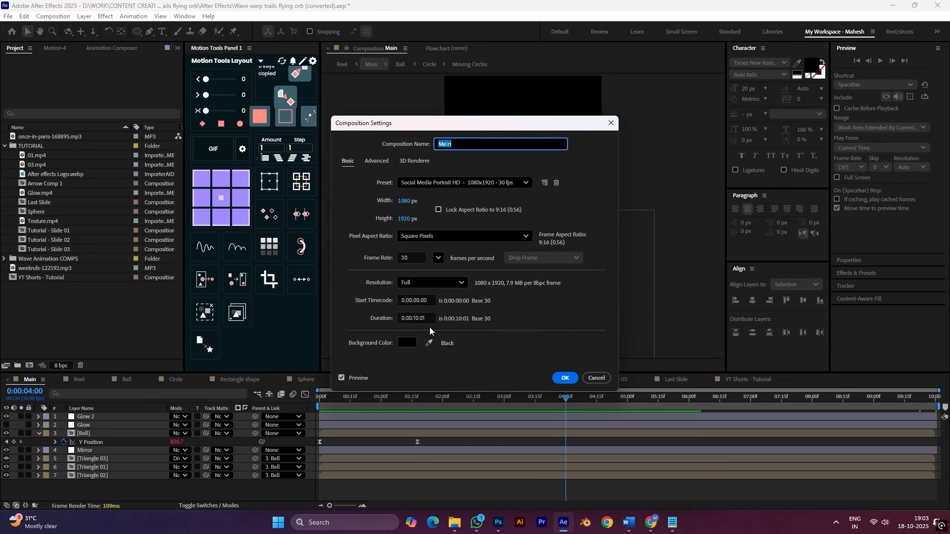
{"action": "left_click", "coordinate": [415, 317]}
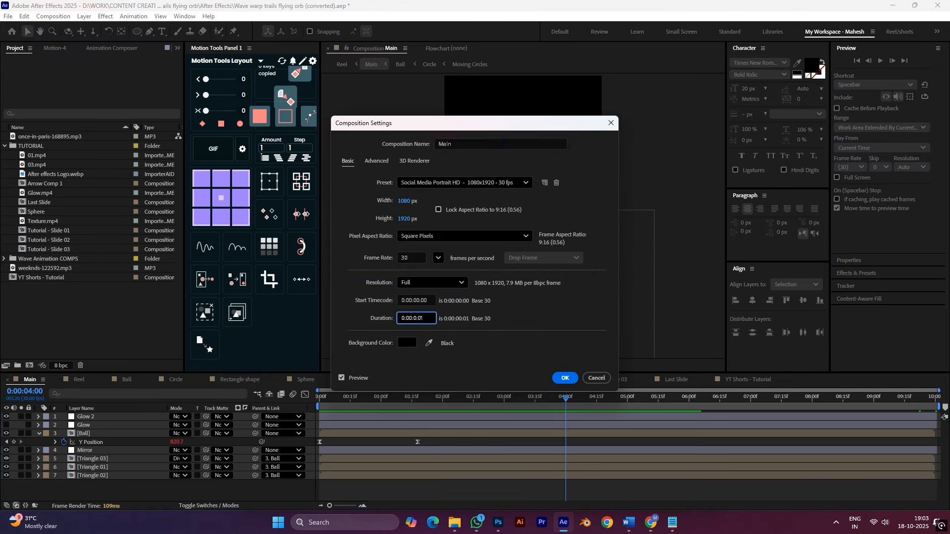
{"action": "key", "text": "Return"}
- End the work area at 0:00:05:00 and trim the Main composition to the work area
{"action": "left_click_drag", "start_coordinate": [550, 403], "coordinate": [627, 402]}
{"action": "key", "text": "n"}
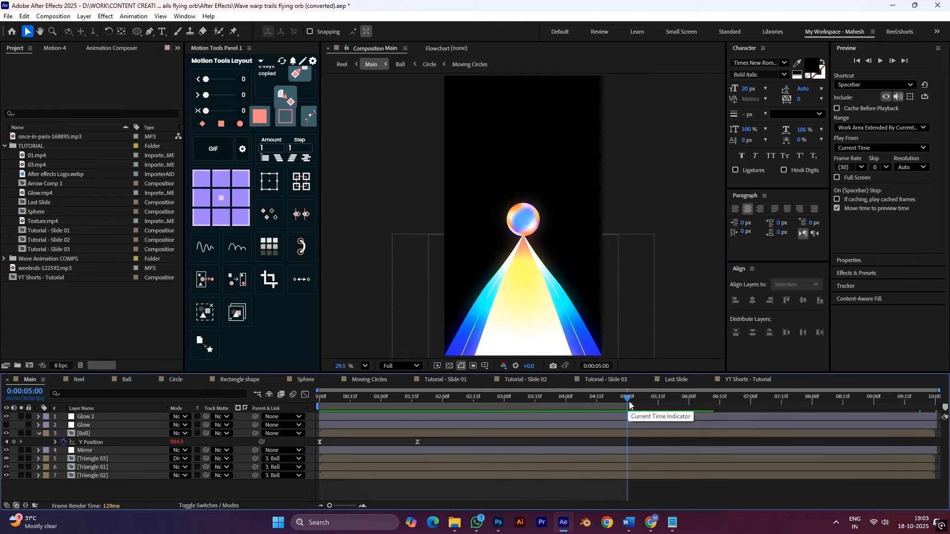
{"action": "right_click", "coordinate": [627, 407]}
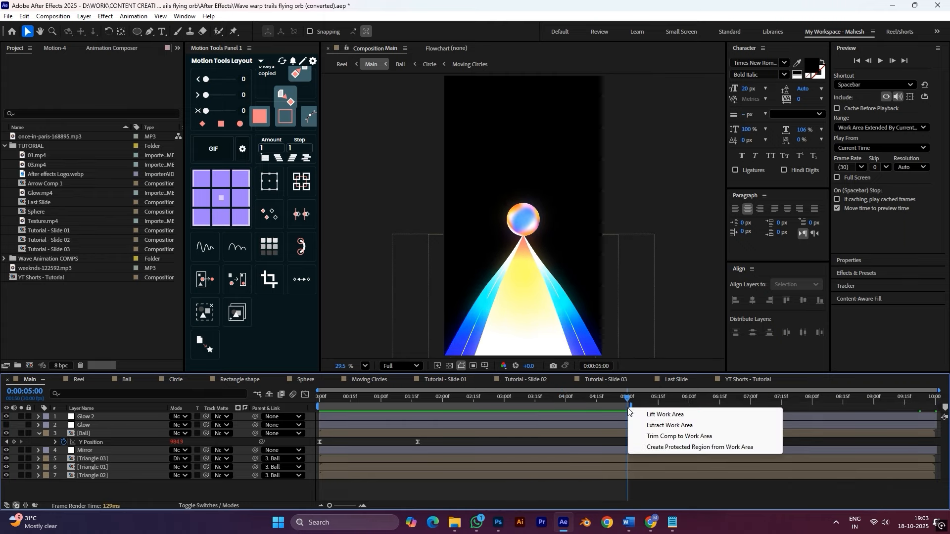
{"action": "left_click", "coordinate": [655, 436]}
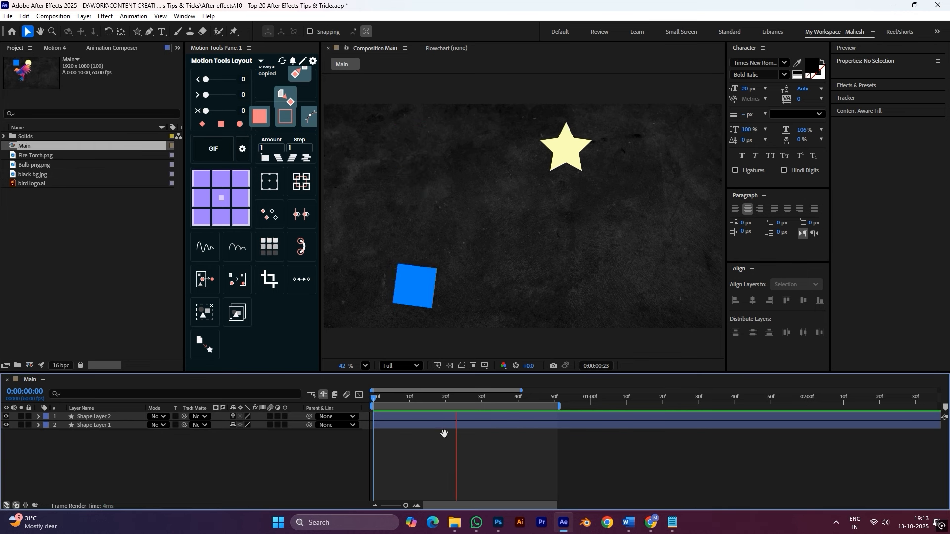
- At frame 0, reveal Shape Layer 1's keyframed properties and Shape Layer 2's Rotation property
{"action": "left_click", "coordinate": [434, 425]}
{"action": "key", "text": "u"}
{"action": "left_click", "coordinate": [372, 402]}
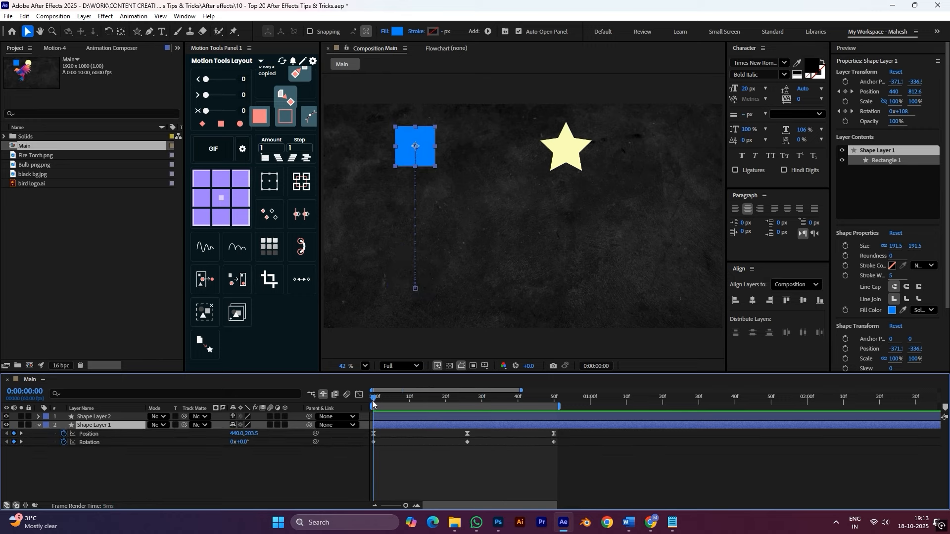
{"action": "left_click", "coordinate": [392, 417]}
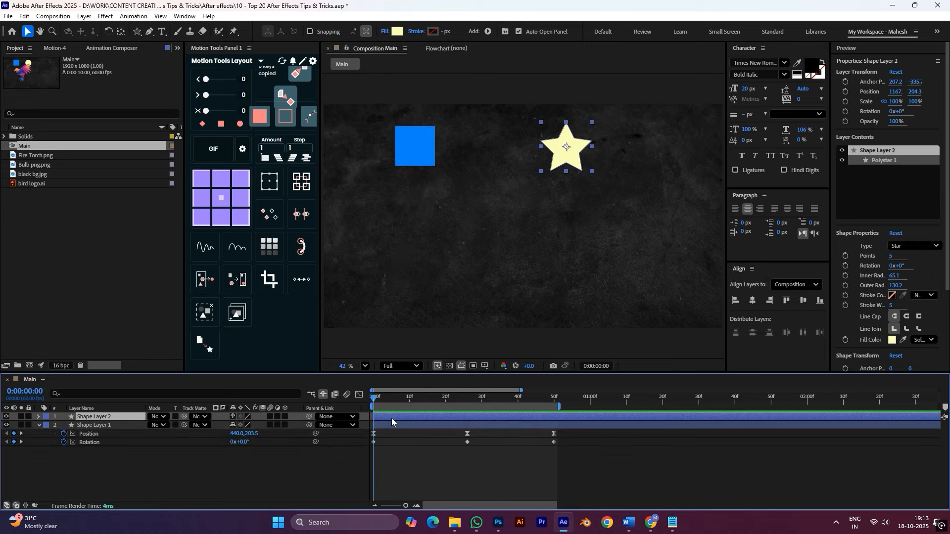
{"action": "key", "text": "r"}
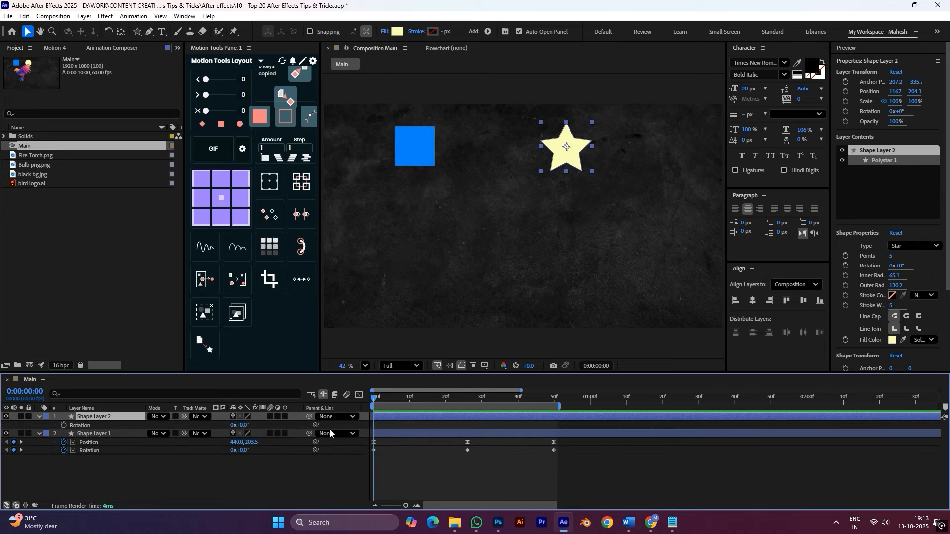
- Link the star's Rotation to Shape Layer 1's Rotation with the expression thisComp.layer("Shape Layer 1").transform.rotation, and preview it
{"action": "left_click", "coordinate": [64, 425], "text": "alt"}
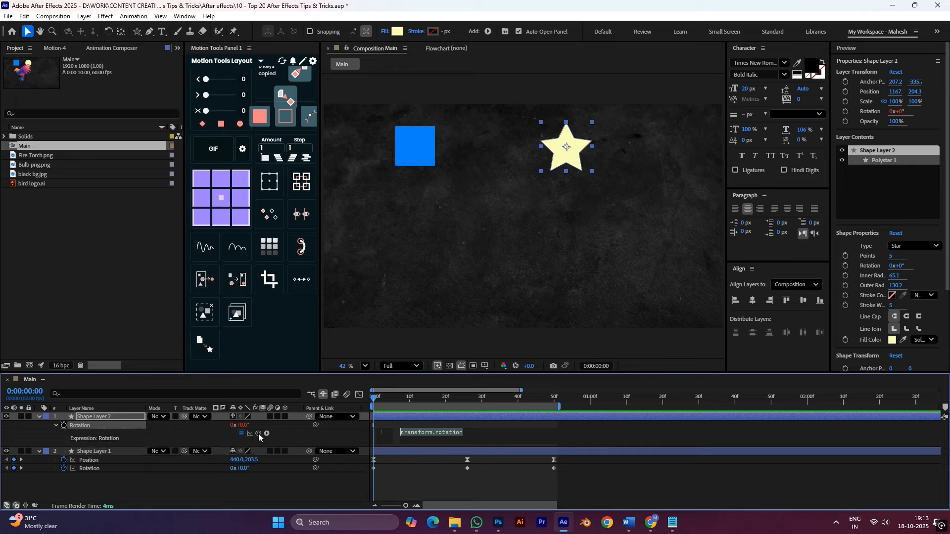
{"action": "left_click_drag", "start_coordinate": [258, 434], "coordinate": [94, 468]}
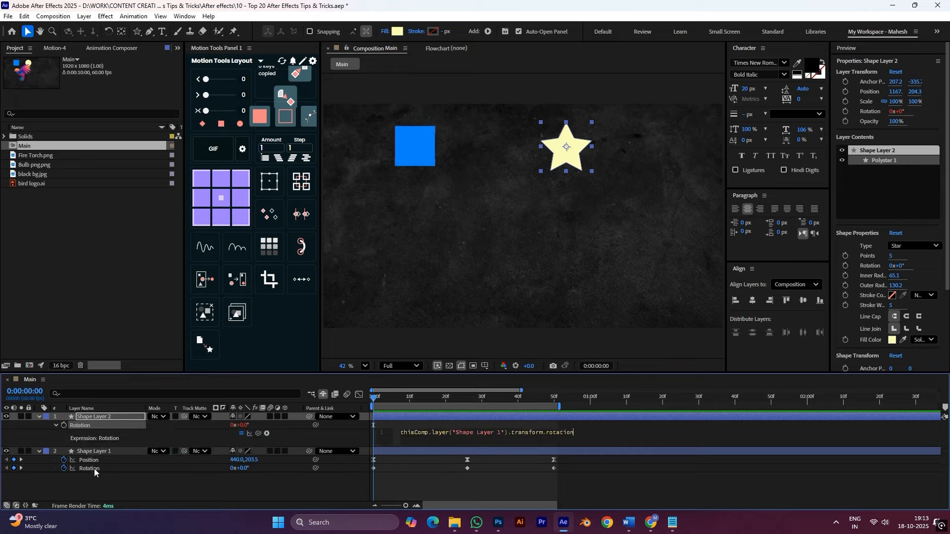
{"action": "left_click", "coordinate": [474, 479]}
{"action": "key", "text": "space"}
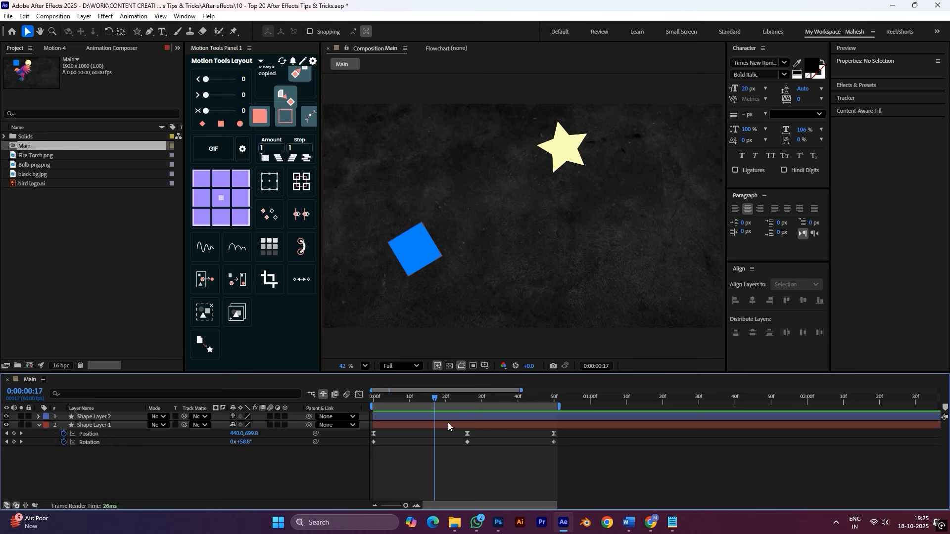
- Duplicate Shape Layer 1, and split the star's Shape Layer 2 at 0:00:00:22
{"action": "left_click", "coordinate": [447, 423]}
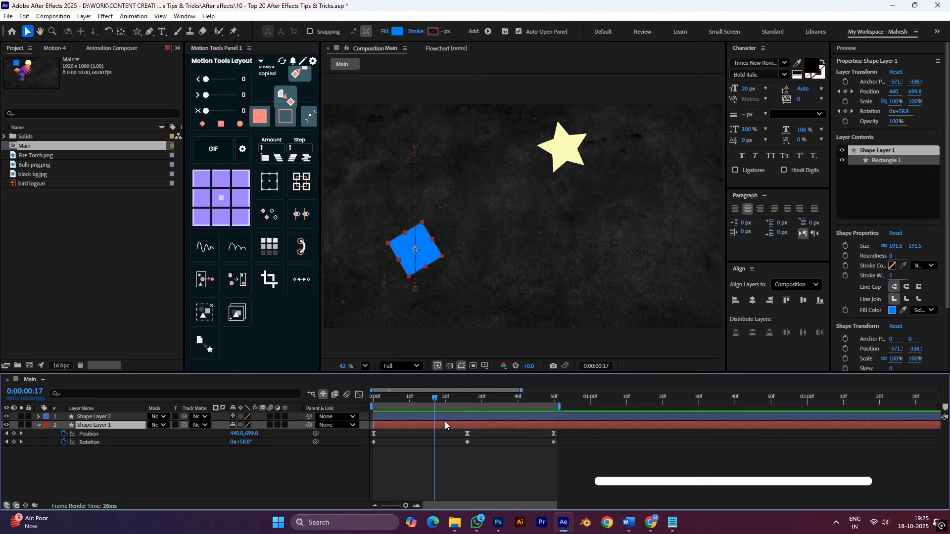
{"action": "key", "text": "ctrl+d"}
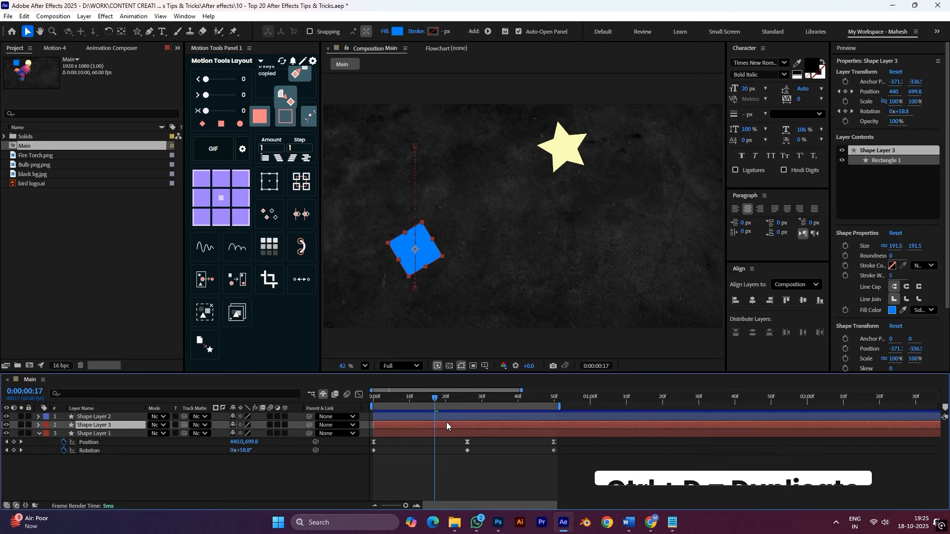
{"action": "left_click", "coordinate": [450, 418]}
{"action": "key", "text": "Page_Down"}
{"action": "key", "text": "Page_Down"}
{"action": "key", "text": "Page_Down"}
{"action": "key", "text": "Page_Down"}
{"action": "key", "text": "Page_Down"}
{"action": "key", "text": "ctrl+shift+d"}
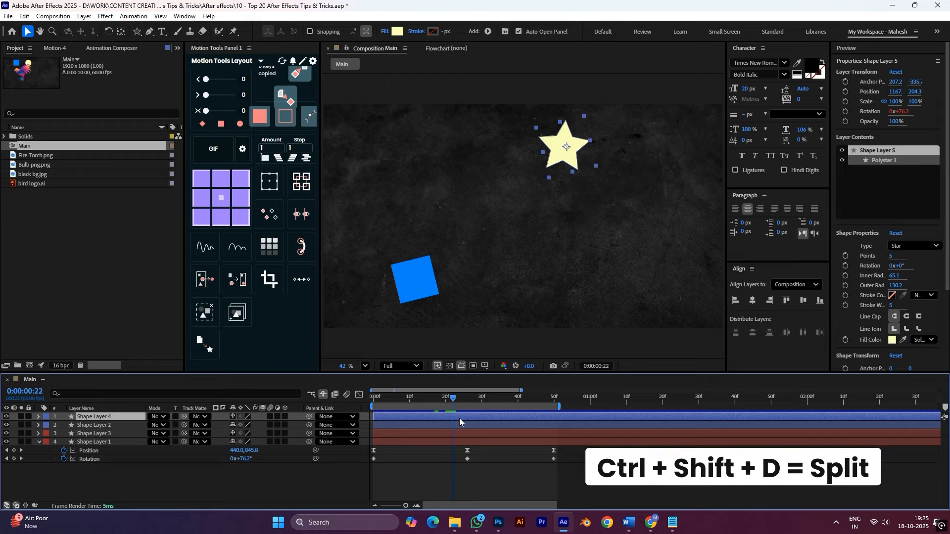
{"action": "key", "text": "ctrl+shift+d"}
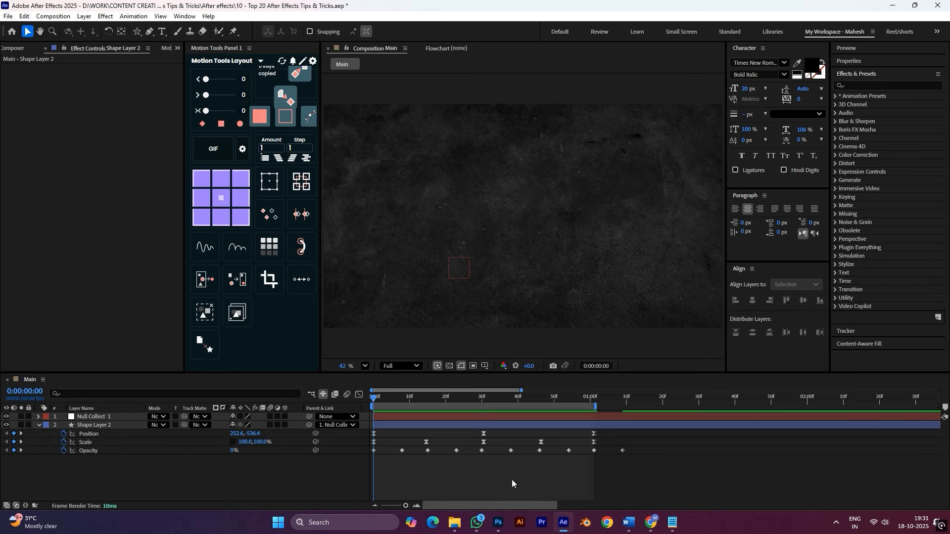
- Preview the ball up to 0:00:00:36, then apply the Transform effect to Shape Layer 2 and adjust its Skew
{"action": "key", "text": "space"}
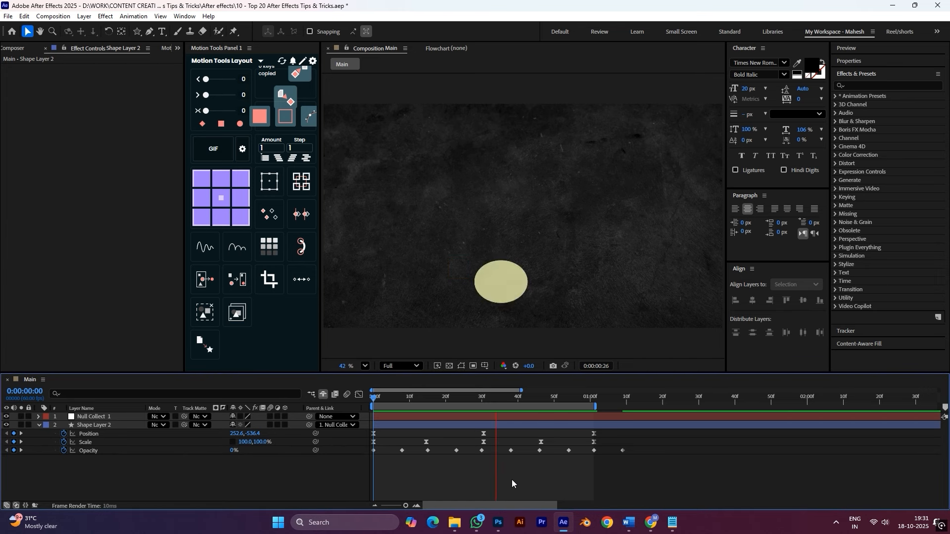
{"action": "key", "text": "space"}
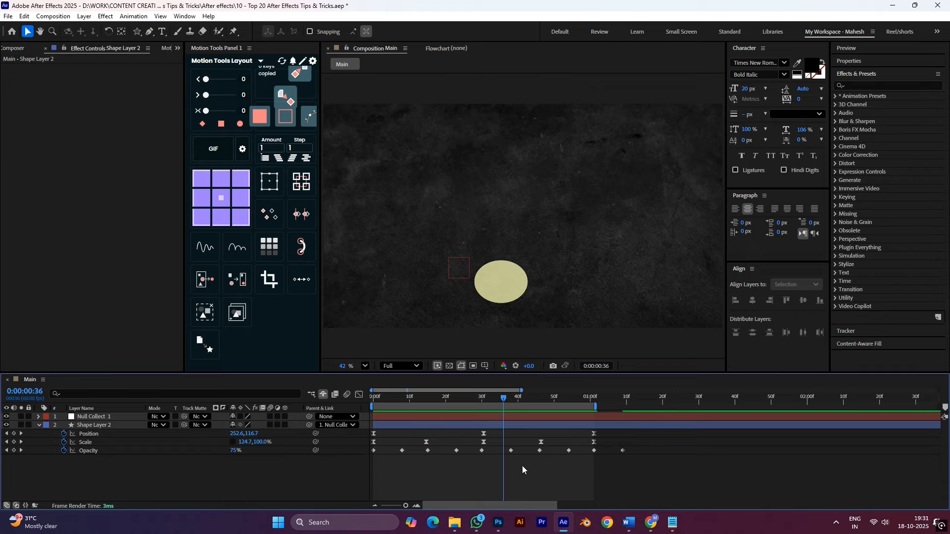
{"action": "left_click", "coordinate": [888, 85]}
{"action": "type", "text": "transf"}
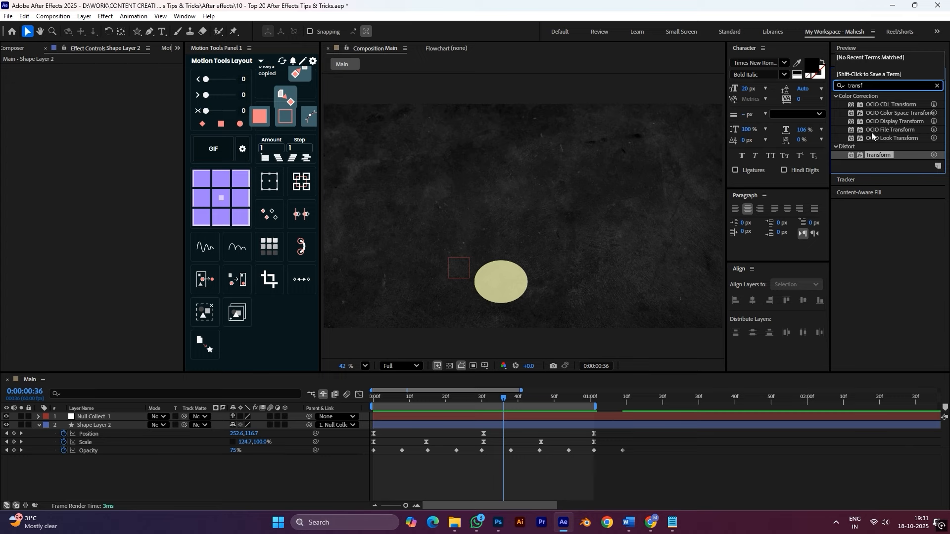
{"action": "type", "text": "orm"}
{"action": "left_click_drag", "start_coordinate": [878, 155], "coordinate": [501, 282]}
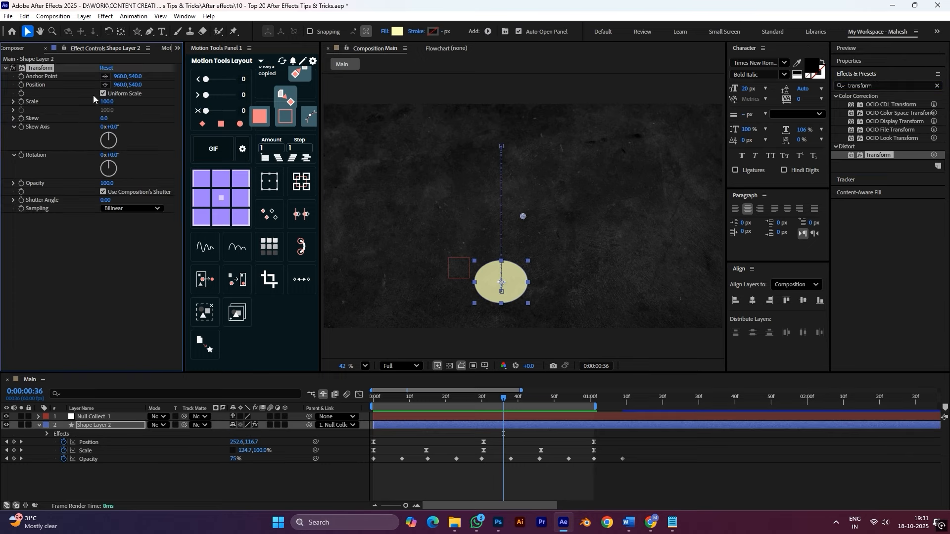
{"action": "left_click_drag", "start_coordinate": [104, 118], "coordinate": [123, 155]}
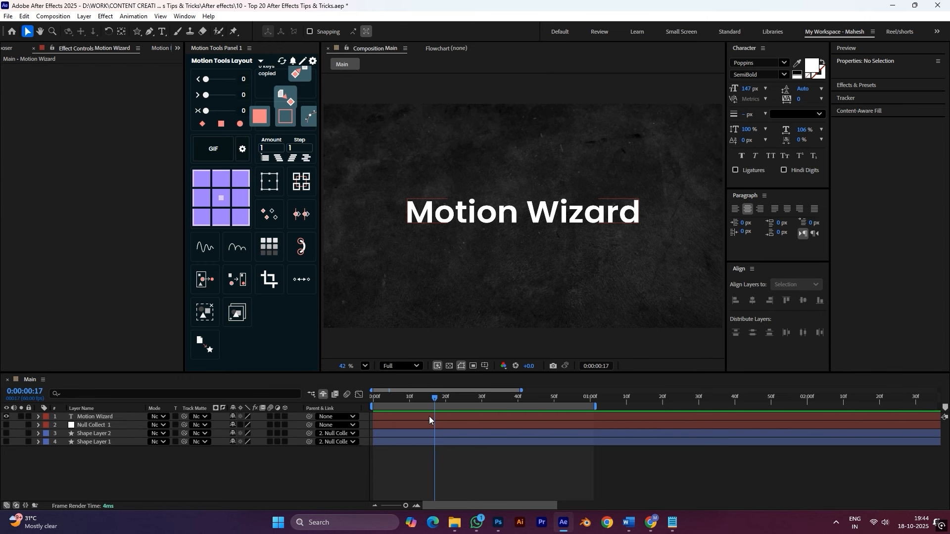
- Create shapes from the Motion Wizard text layer and try manipulating individual letters of the outlines
{"action": "left_click", "coordinate": [430, 416]}
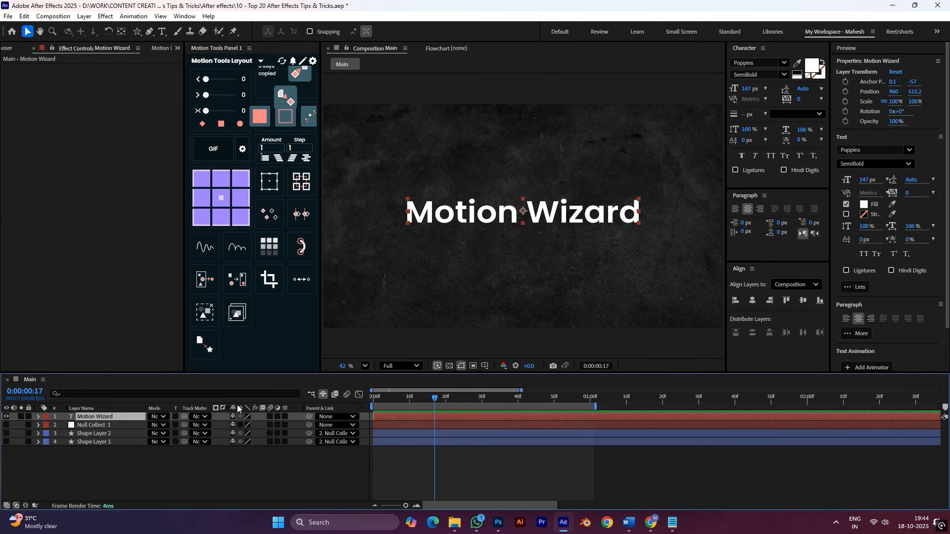
{"action": "right_click", "coordinate": [134, 415]}
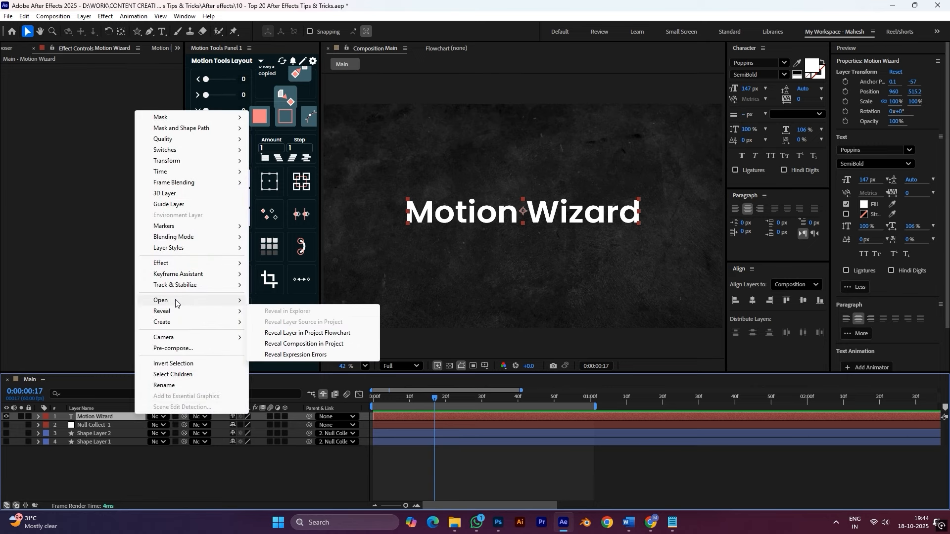
{"action": "mouse_move", "coordinate": [188, 323]}
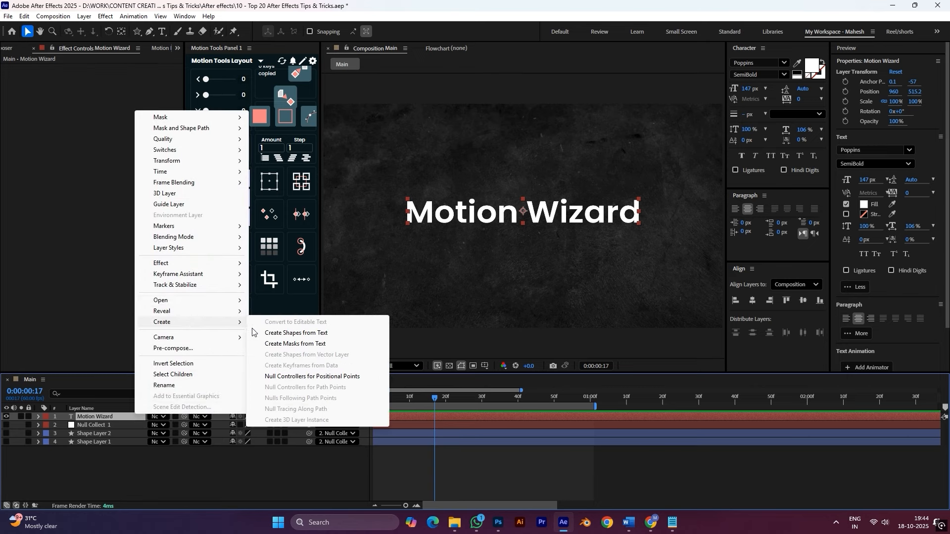
{"action": "left_click", "coordinate": [324, 334]}
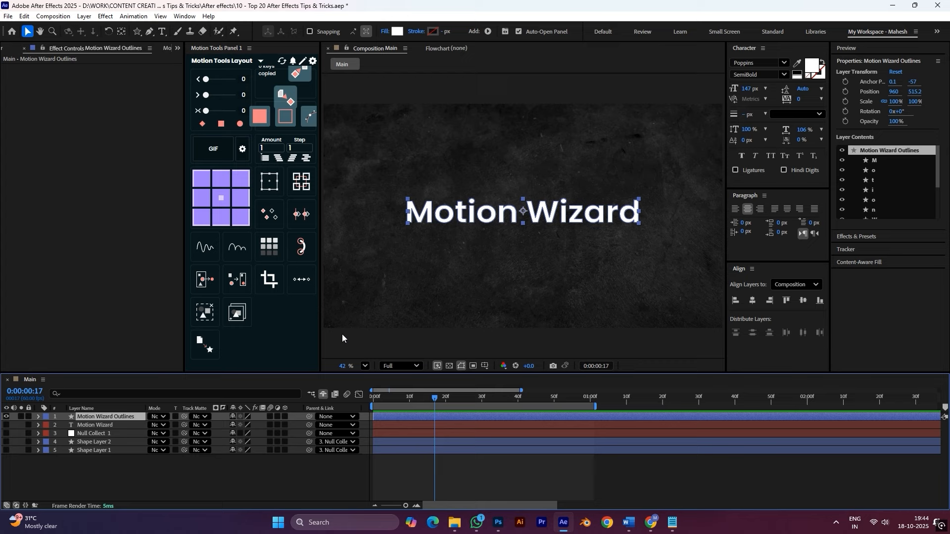
{"action": "double_click", "coordinate": [469, 221]}
{"action": "left_click_drag", "start_coordinate": [463, 223], "coordinate": [511, 172]}
{"action": "left_click", "coordinate": [513, 213]}
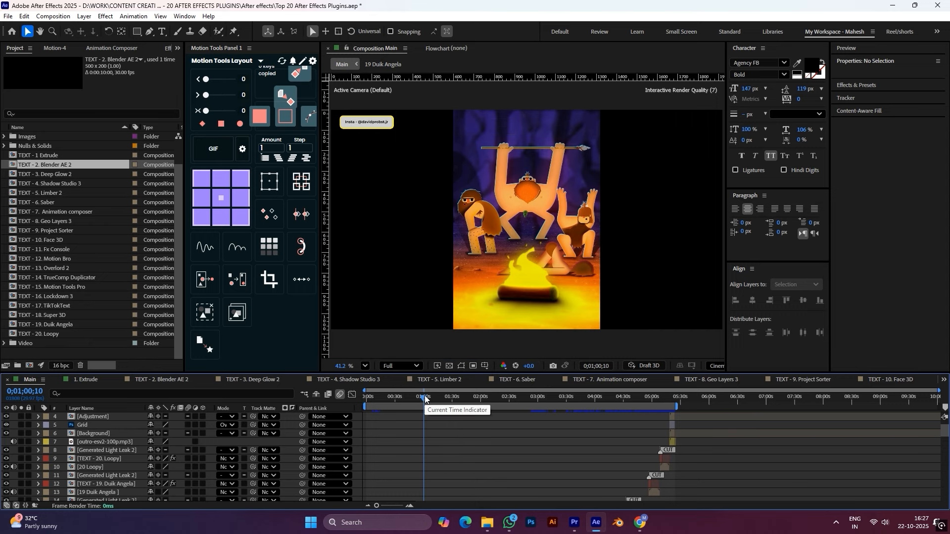
- Purge all memory and disk cache, clearing the disk cache for all versions, and scrub through the Main composition
{"action": "left_click_drag", "start_coordinate": [424, 399], "coordinate": [458, 398]}
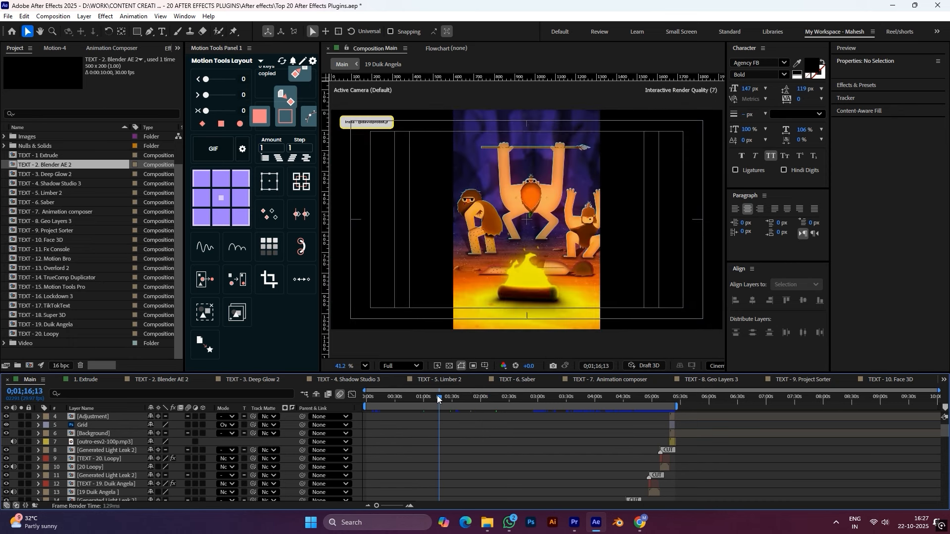
{"action": "left_click", "coordinate": [24, 16]}
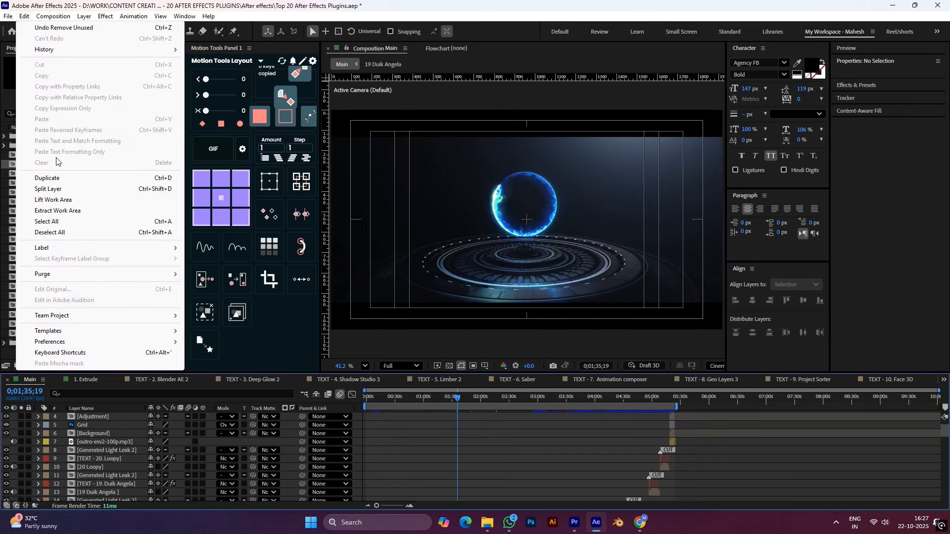
{"action": "mouse_move", "coordinate": [87, 270]}
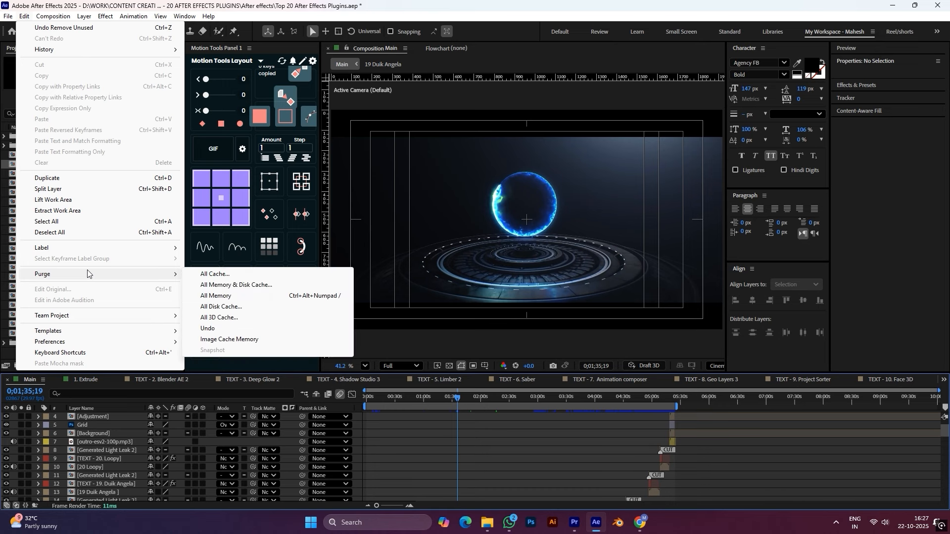
{"action": "left_click", "coordinate": [251, 286]}
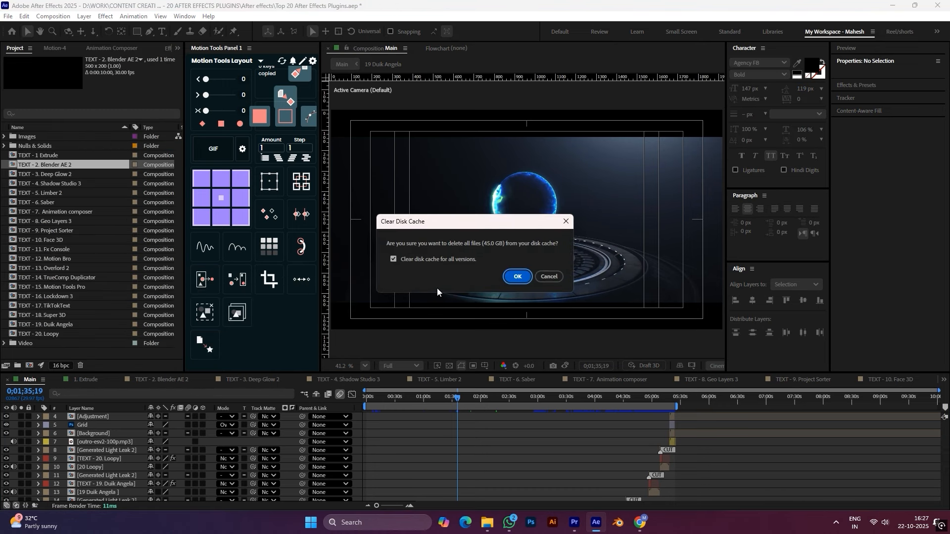
{"action": "left_click", "coordinate": [519, 278]}
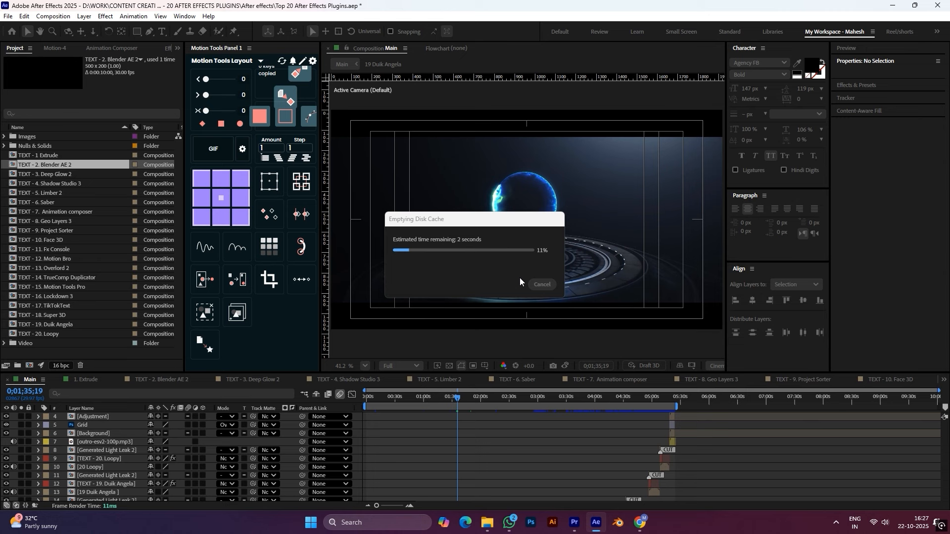
{"action": "left_click", "coordinate": [450, 394]}
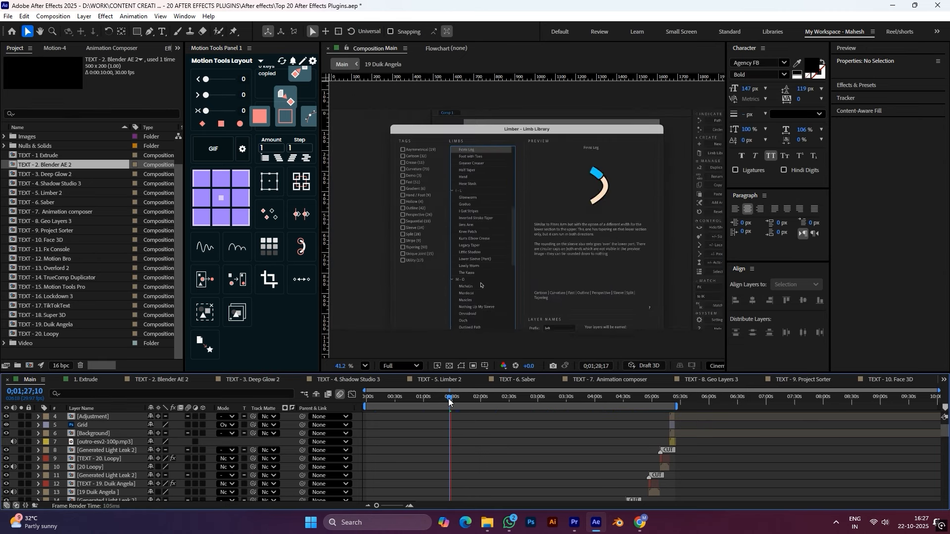
{"action": "left_click", "coordinate": [465, 398]}
{"action": "left_click_drag", "start_coordinate": [465, 400], "coordinate": [458, 399]}
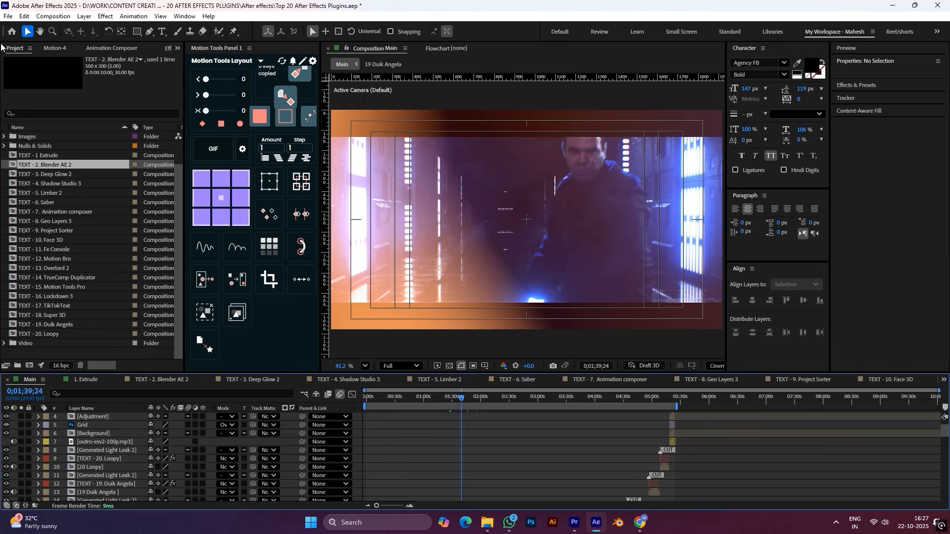
- Remove the unused footage from the project
{"action": "left_click", "coordinate": [9, 16]}
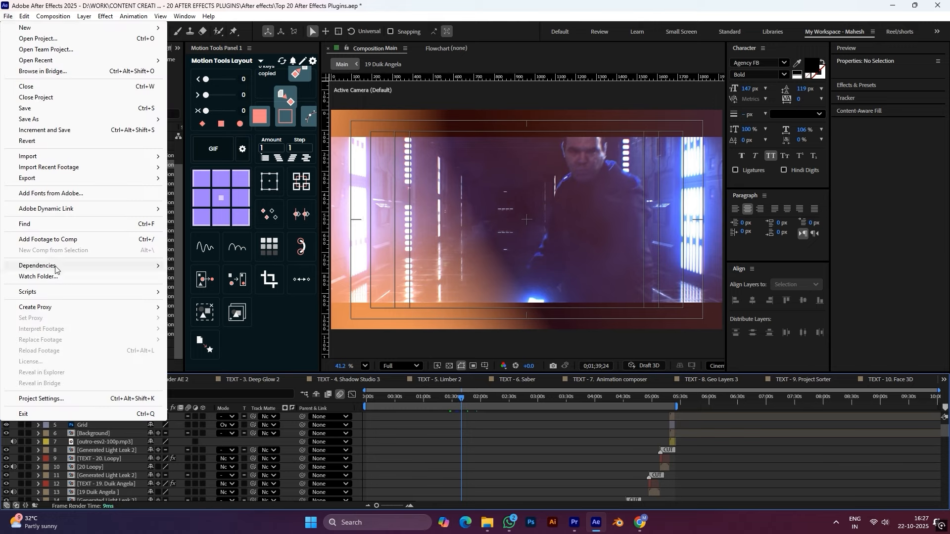
{"action": "mouse_move", "coordinate": [62, 270]}
{"action": "left_click", "coordinate": [215, 292]}
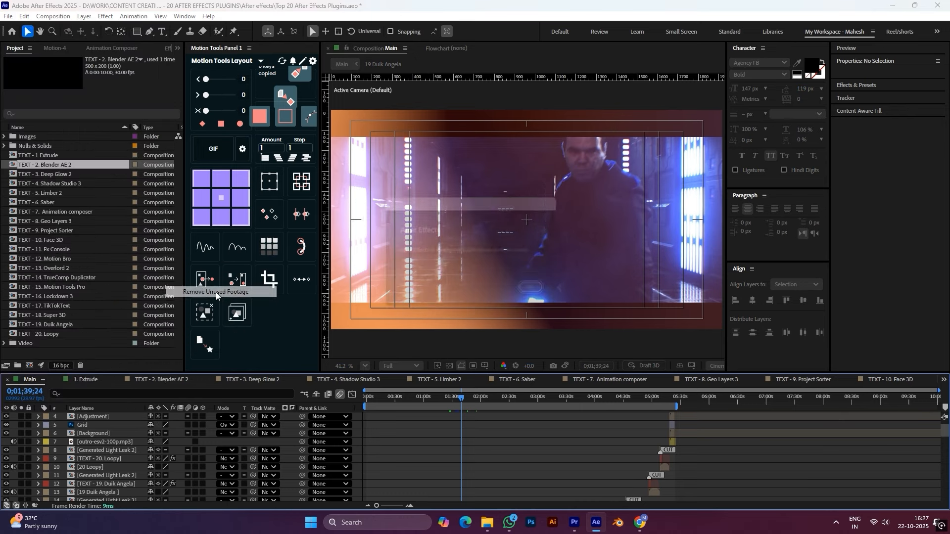
{"action": "left_click", "coordinate": [541, 295]}
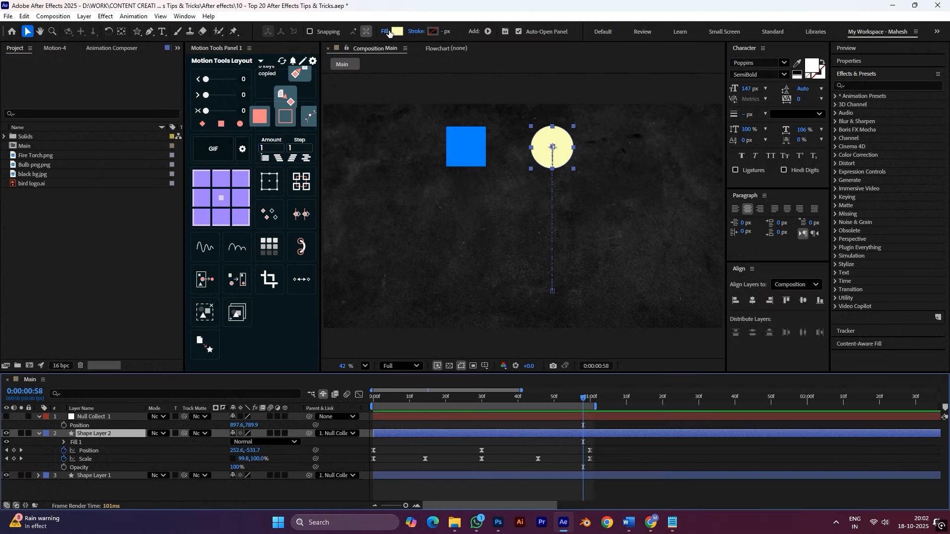
- Try the Linear Gradient and None fill types on Shape Layer 2's circle in Fill Options, and return to a solid fill
{"action": "left_click", "coordinate": [389, 33]}
{"action": "left_click", "coordinate": [459, 235]}
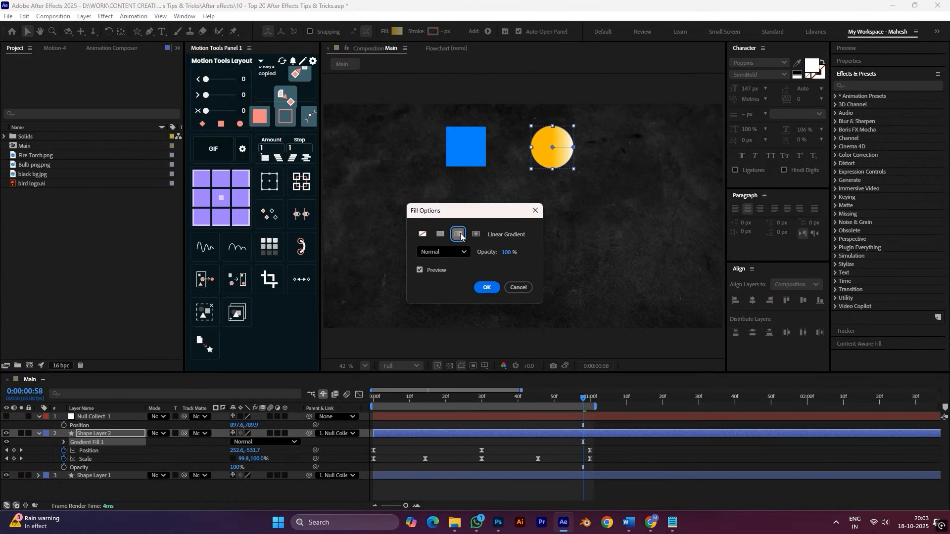
{"action": "left_click", "coordinate": [422, 234]}
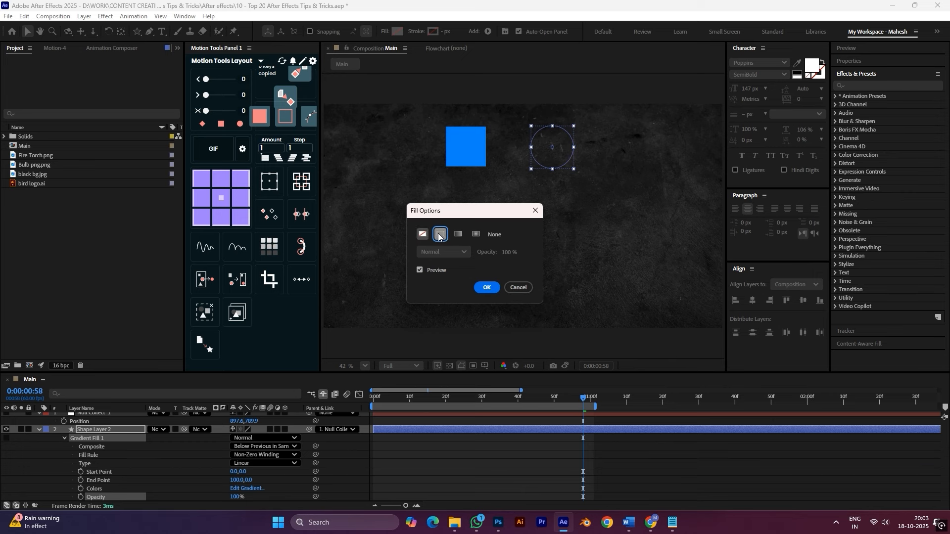
{"action": "left_click", "coordinate": [440, 234]}
{"action": "left_click", "coordinate": [487, 287]}
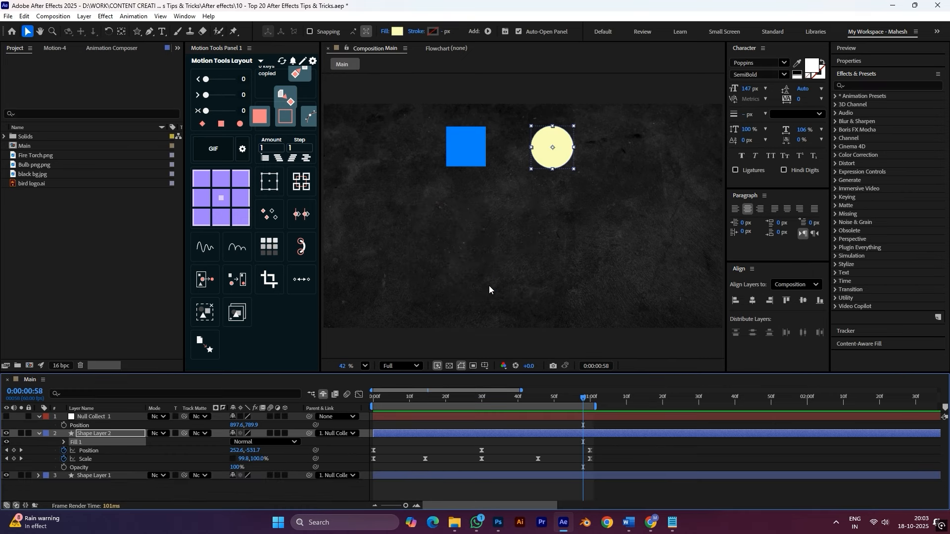
- Collapse Shape Layer 2's properties and cycle the circle's fill directly through the available fill types
{"action": "left_click", "coordinate": [551, 436]}
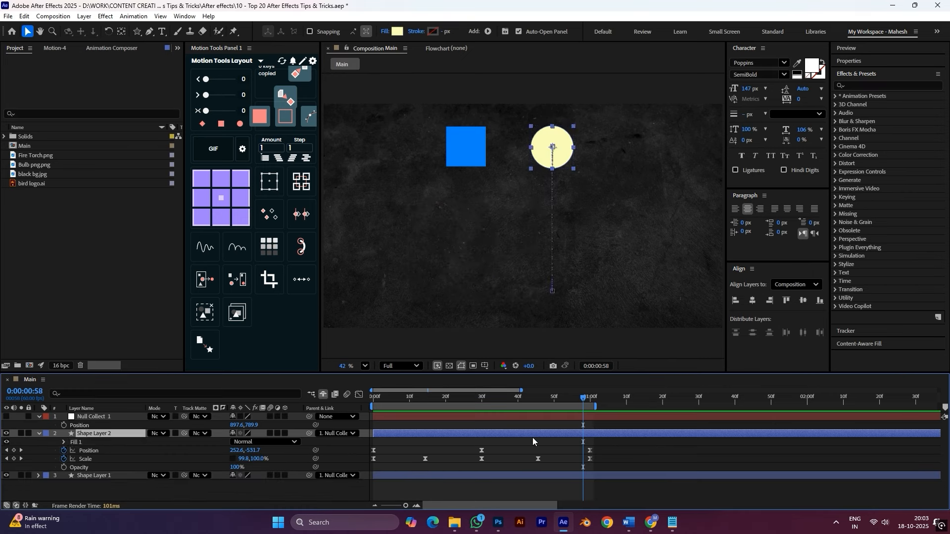
{"action": "left_click", "coordinate": [39, 434]}
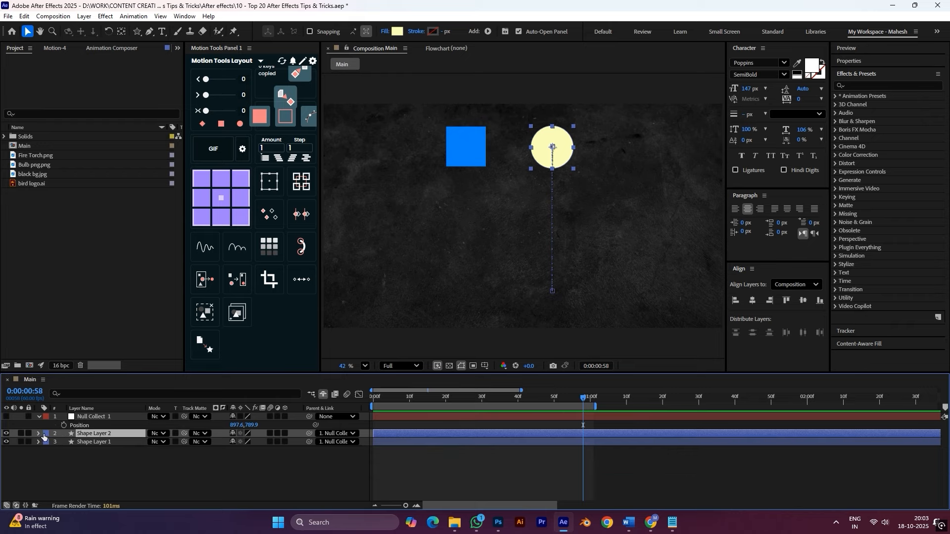
{"action": "left_click", "coordinate": [466, 453]}
{"action": "left_click", "coordinate": [476, 433]}
{"action": "left_click", "coordinate": [398, 32], "text": "alt"}
{"action": "left_click", "coordinate": [397, 32], "text": "alt"}
{"action": "left_click", "coordinate": [396, 33], "text": "alt"}
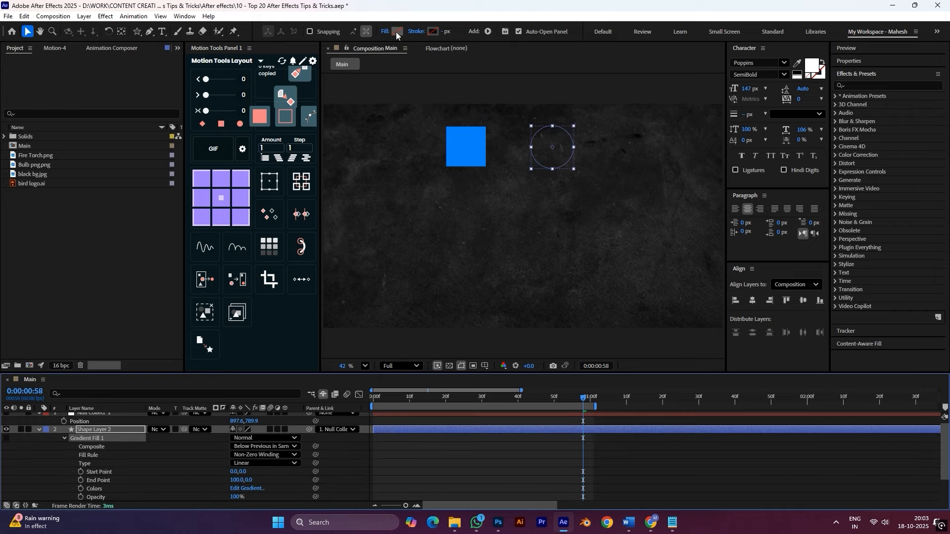
{"action": "left_click", "coordinate": [396, 32], "text": "alt"}
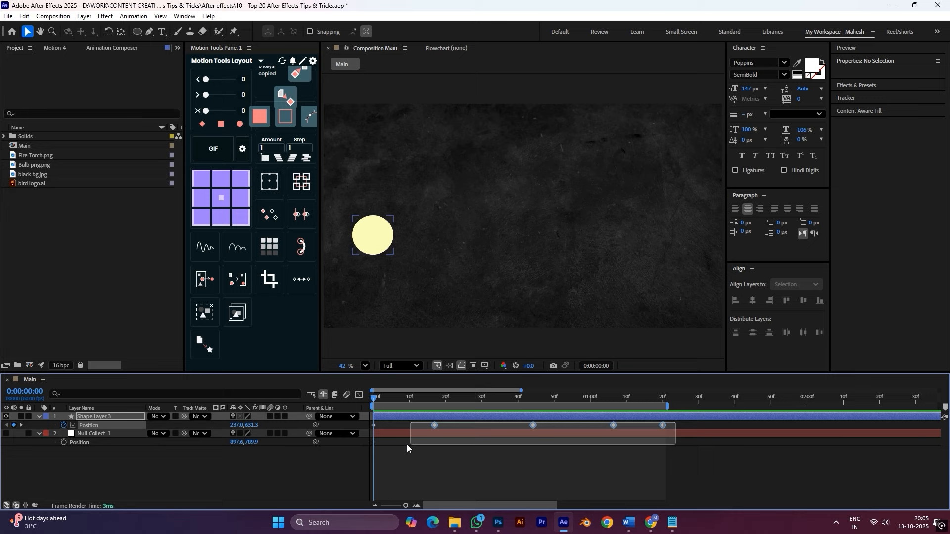
- Preview the circle's Position animation on Shape Layer 3 and stop at 0:00:00:35 with its motion path shown
{"action": "left_click_drag", "start_coordinate": [407, 444], "coordinate": [368, 448]}
{"action": "key", "text": "space"}
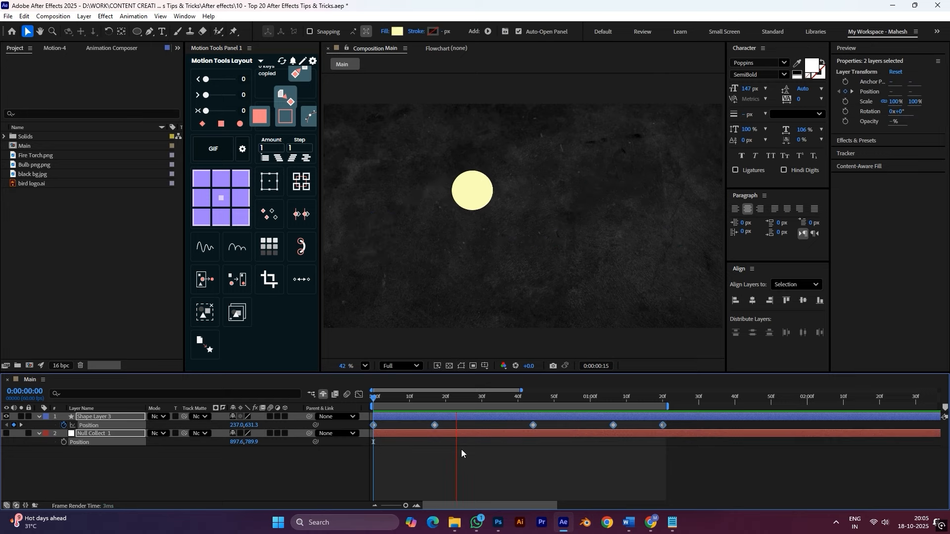
{"action": "left_click", "coordinate": [488, 446]}
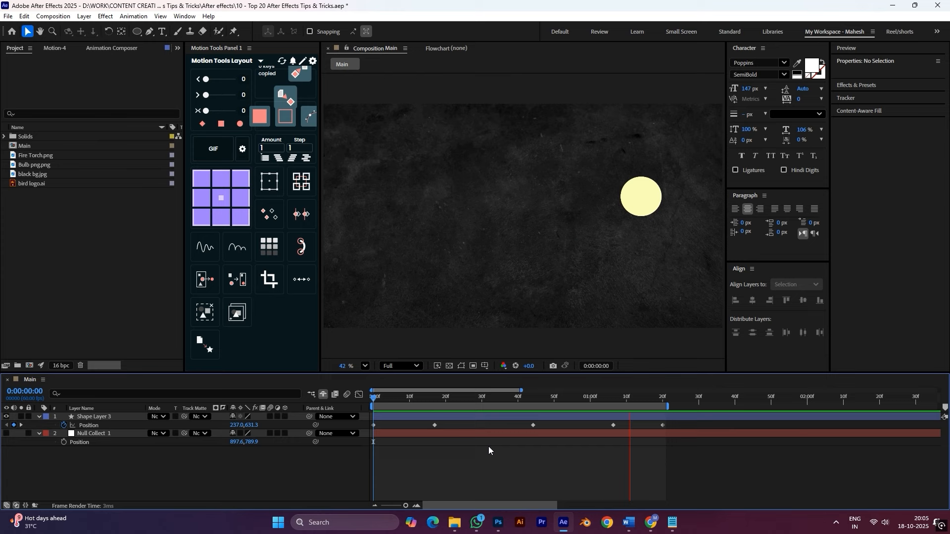
{"action": "left_click", "coordinate": [500, 415]}
{"action": "key", "text": "space"}
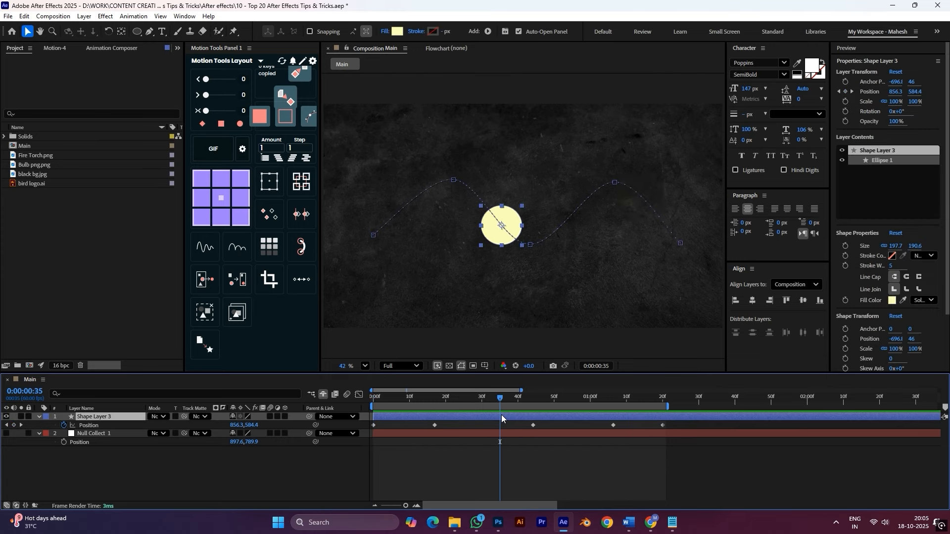
- Set all of Shape Layer 3's Position keyframes to rove across time and preview the motion from the start
{"action": "left_click_drag", "start_coordinate": [683, 421], "coordinate": [367, 435]}
{"action": "right_click", "coordinate": [437, 425]}
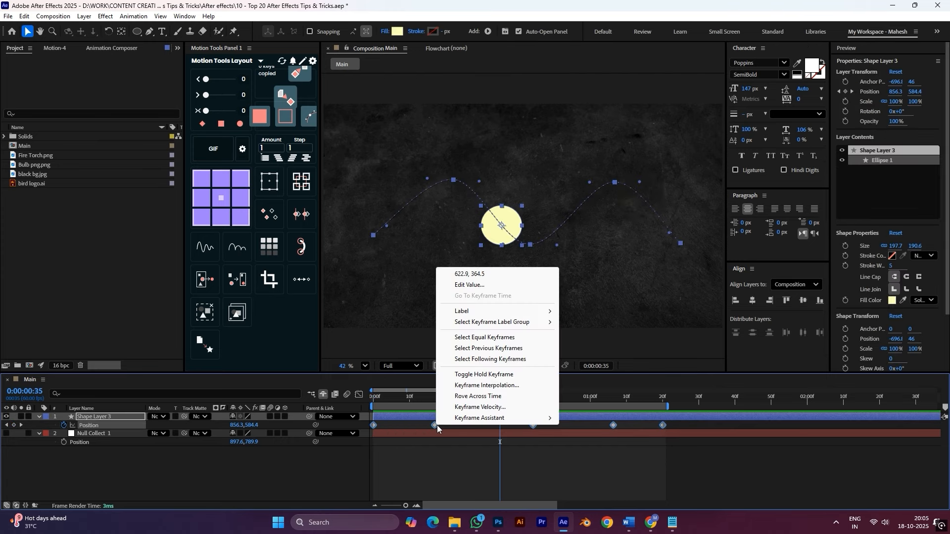
{"action": "left_click", "coordinate": [476, 394]}
{"action": "key", "text": "Home"}
{"action": "key", "text": "space"}
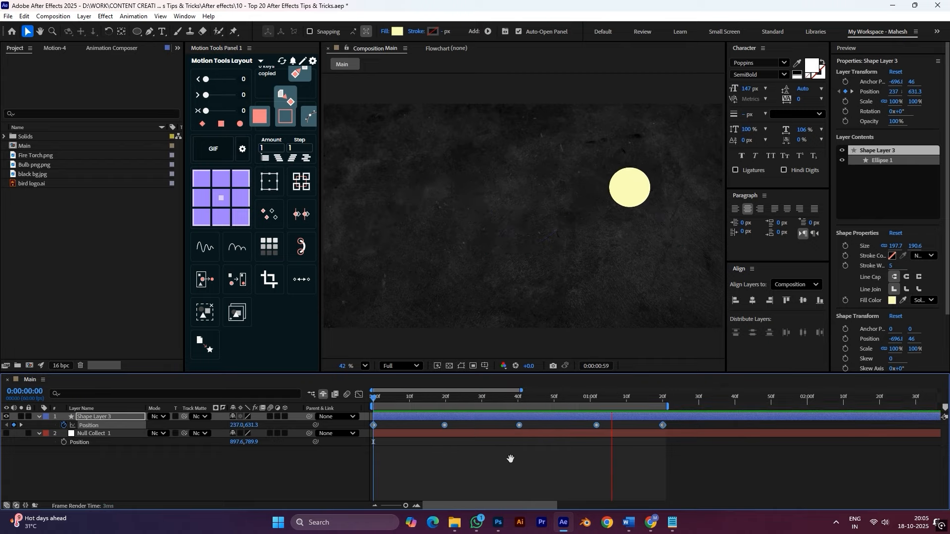
{"action": "left_click", "coordinate": [511, 459]}
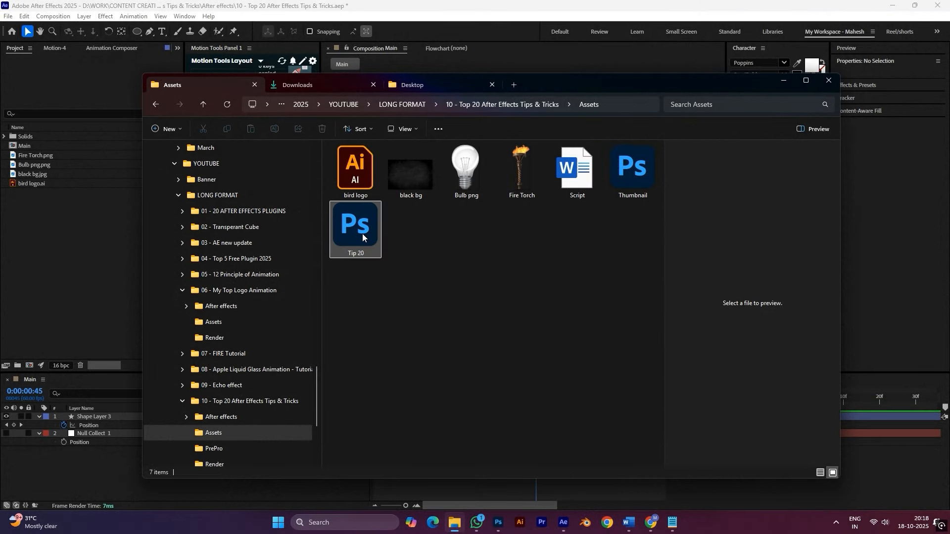
- Import Tip 20.psd as Composition - Retain Layer Sizes with editable layer styles, and open the Tip 20 composition
{"action": "left_click", "coordinate": [40, 249]}
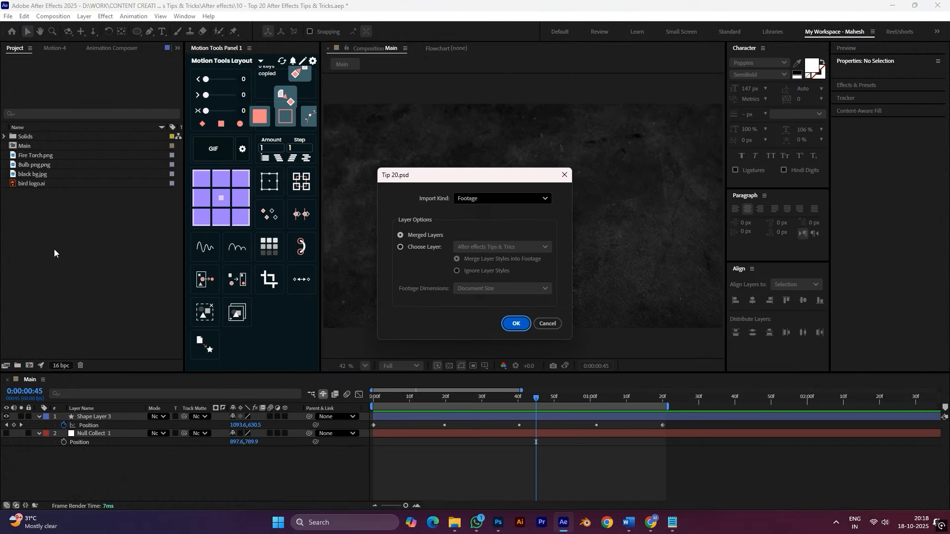
{"action": "left_click", "coordinate": [500, 199]}
{"action": "left_click", "coordinate": [500, 239]}
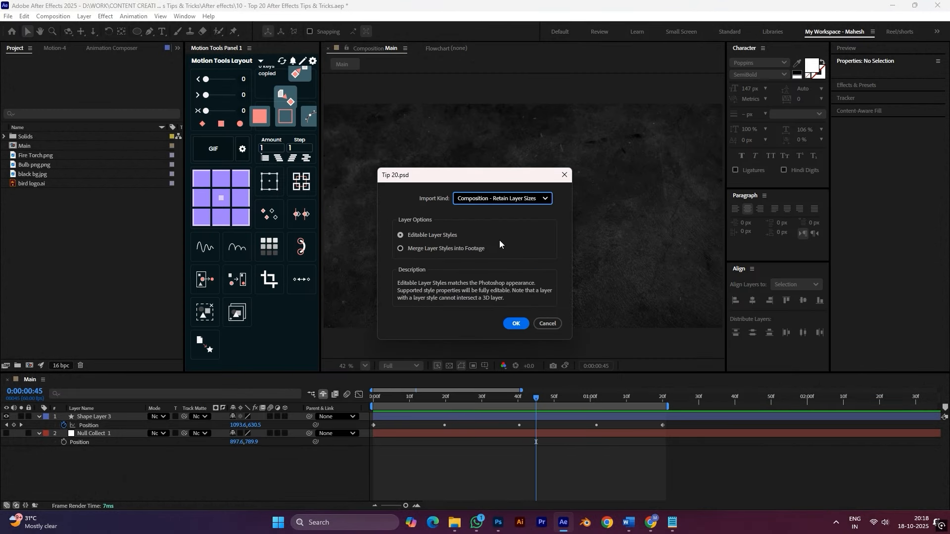
{"action": "left_click", "coordinate": [513, 323]}
{"action": "double_click", "coordinate": [52, 146]}
- Keyframe the After effects Logo layer's Scale from 0% at 0:00:00:01 to 117% at 0:00:00:12 and preview the animation
{"action": "left_click", "coordinate": [388, 424]}
{"action": "key", "text": "alt+shift+s"}
{"action": "left_click", "coordinate": [227, 434]}
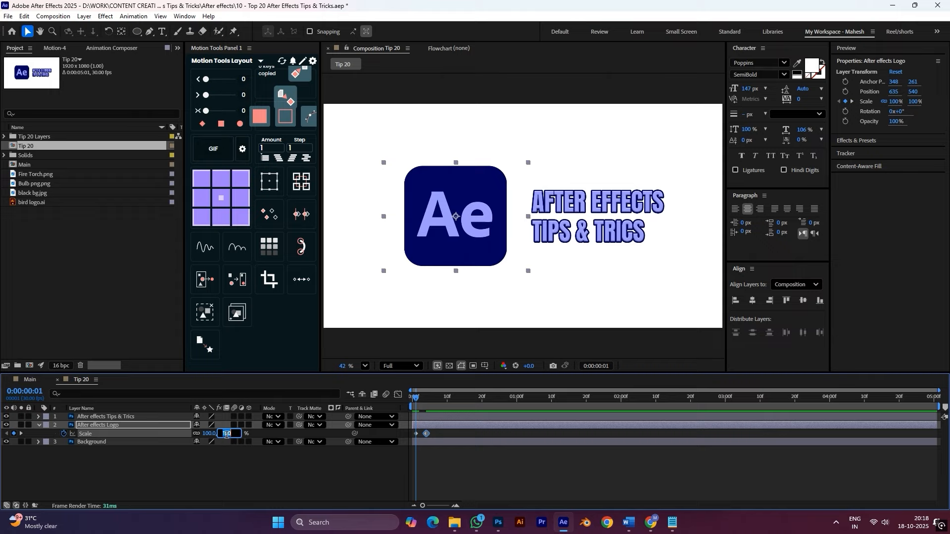
{"action": "type", "text": "0"}
{"action": "key", "text": "Return"}
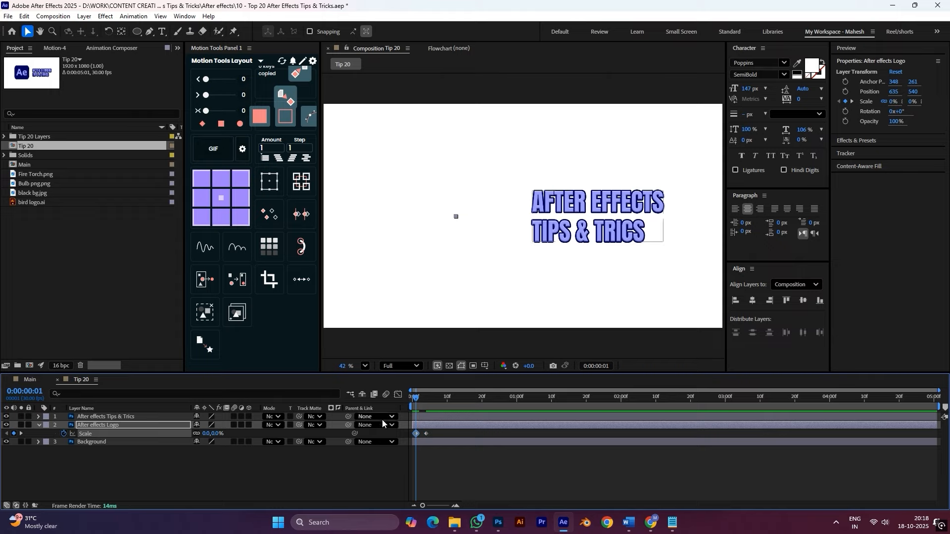
{"action": "left_click_drag", "start_coordinate": [416, 409], "coordinate": [411, 440]}
{"action": "key", "text": "space"}
{"action": "left_click", "coordinate": [444, 451]}
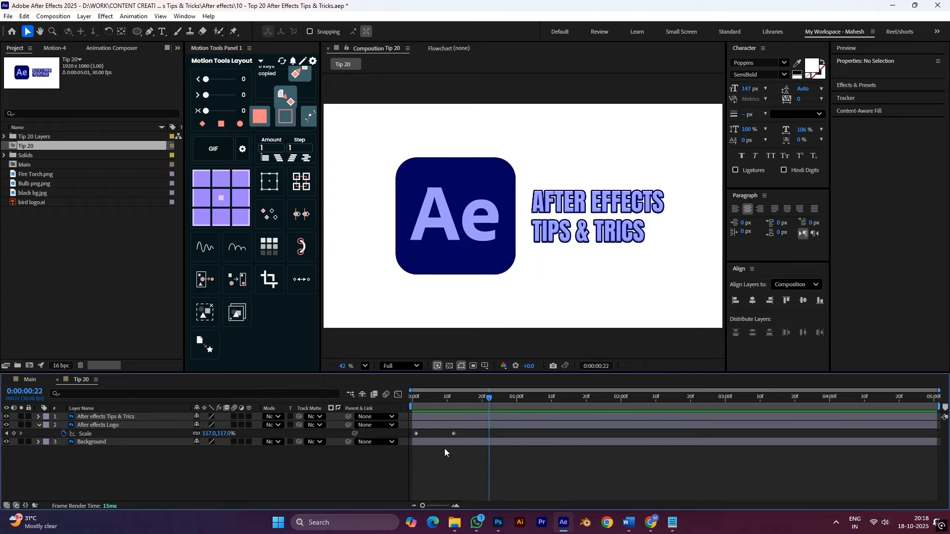
- Convert the After effects Tips & Trics Photoshop layer to editable text
{"action": "left_click", "coordinate": [137, 415]}
{"action": "right_click", "coordinate": [98, 419]}
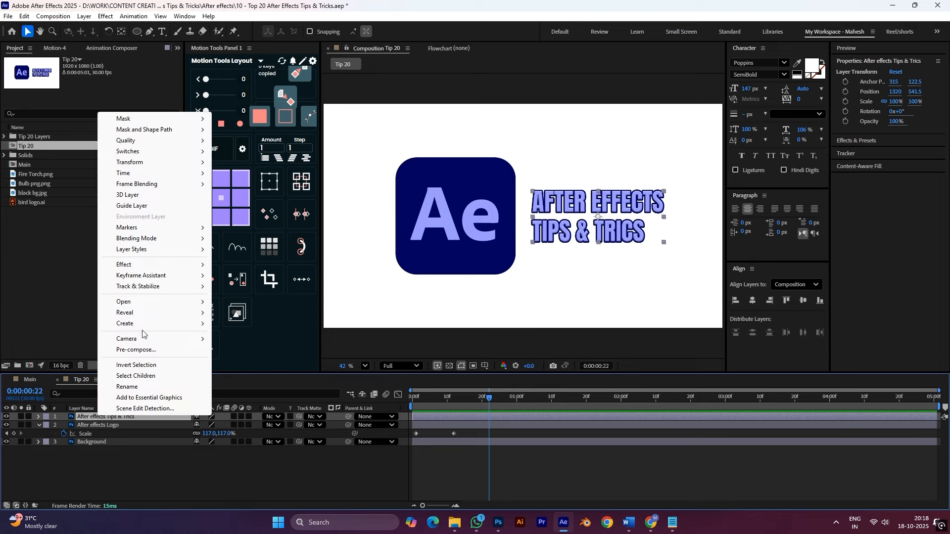
{"action": "mouse_move", "coordinate": [145, 325]}
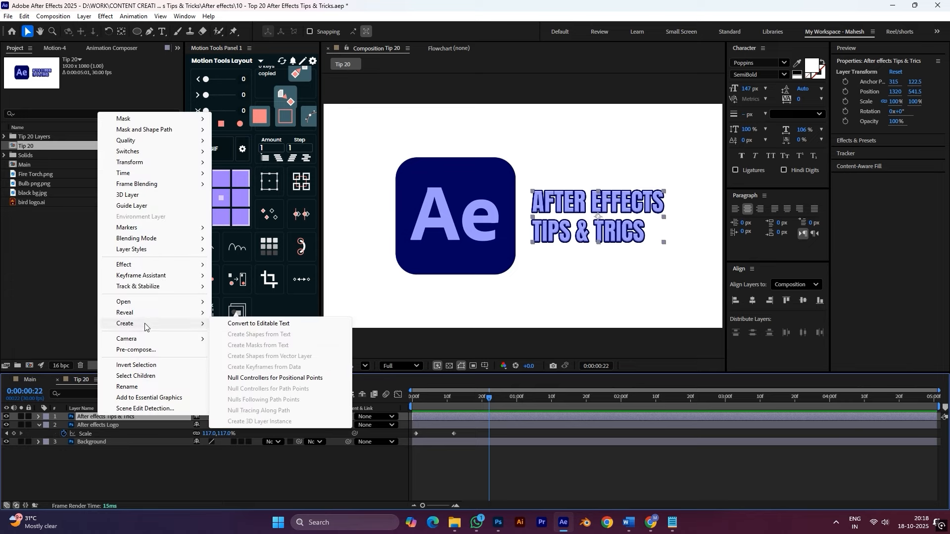
{"action": "left_click", "coordinate": [302, 324]}
- At 0:00:00:12, apply an Animation Composer text-in preset to the After effects Tips & Trics layer and preview from the start
{"action": "left_click_drag", "start_coordinate": [438, 397], "coordinate": [454, 409]}
{"action": "left_click", "coordinate": [112, 48]}
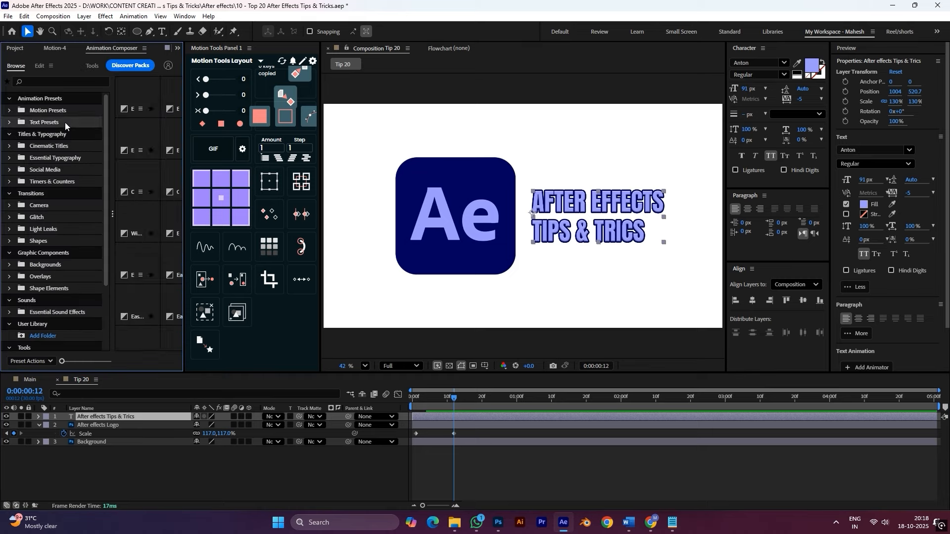
{"action": "left_click", "coordinate": [159, 337]}
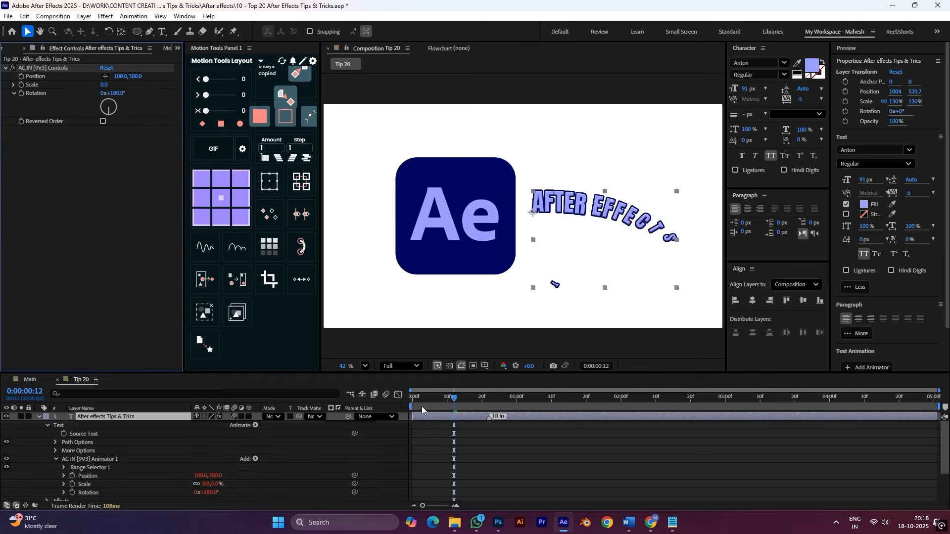
{"action": "left_click", "coordinate": [412, 397]}
{"action": "key", "text": "space"}
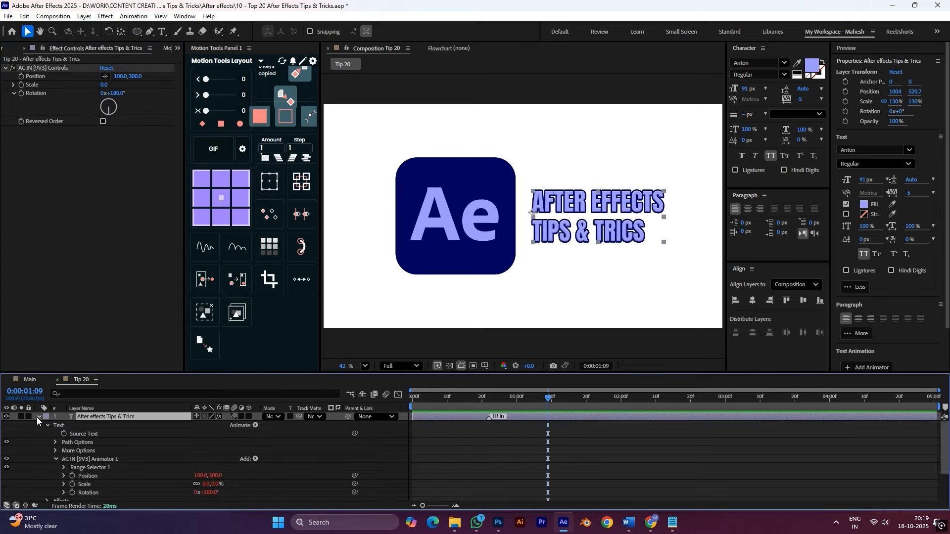